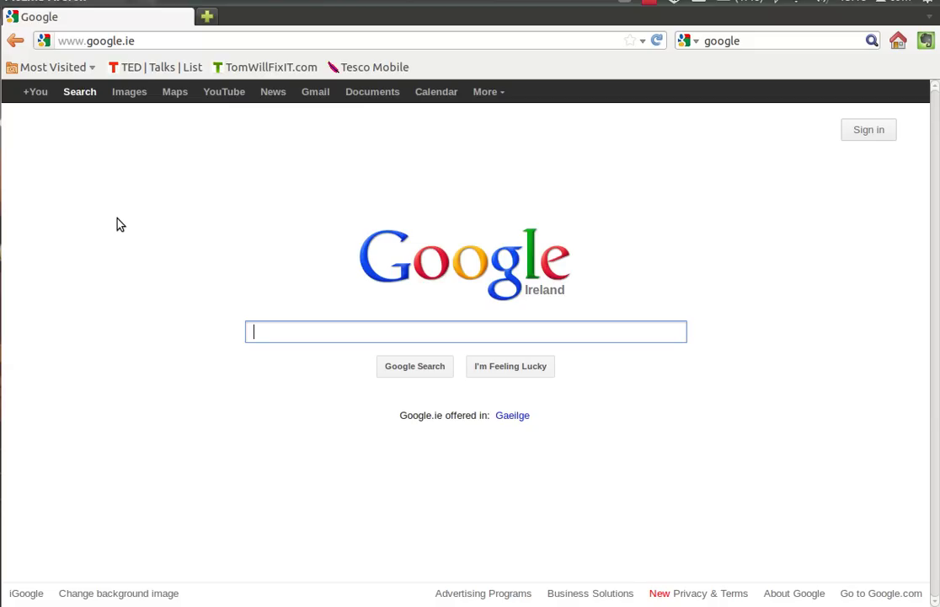
- Search Google for 'aer lingus'
type("a")
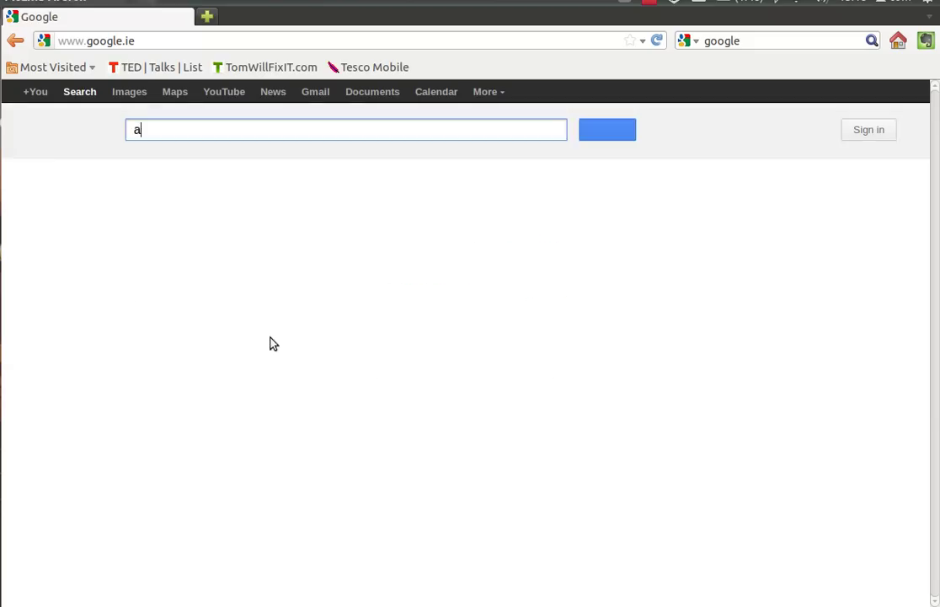
type("er lingus")
key("Return")
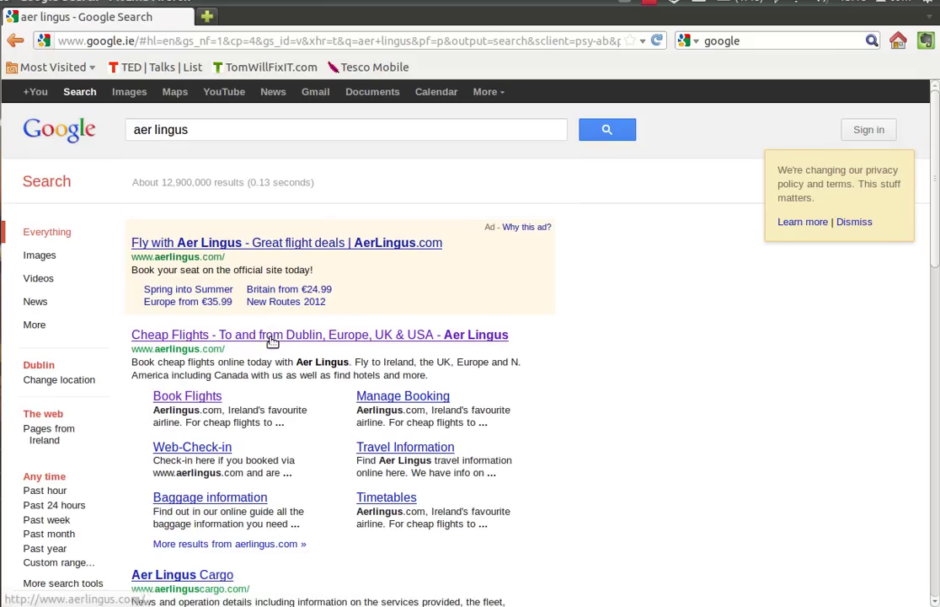
- Open the Aer Lingus cheap flights site and keep Dublin, Ireland as the departure airport
left_click(261, 380)
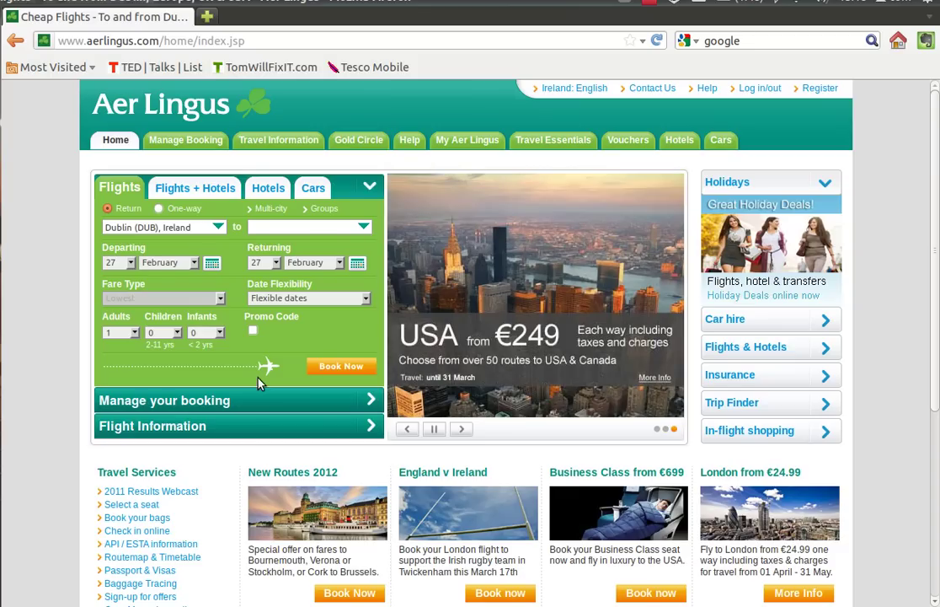
left_click(219, 228)
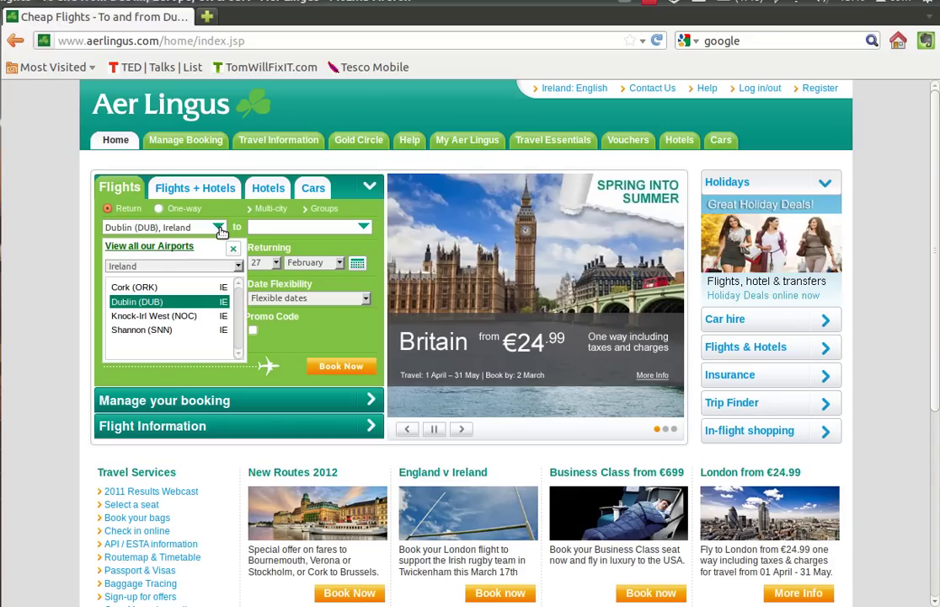
left_click(240, 266)
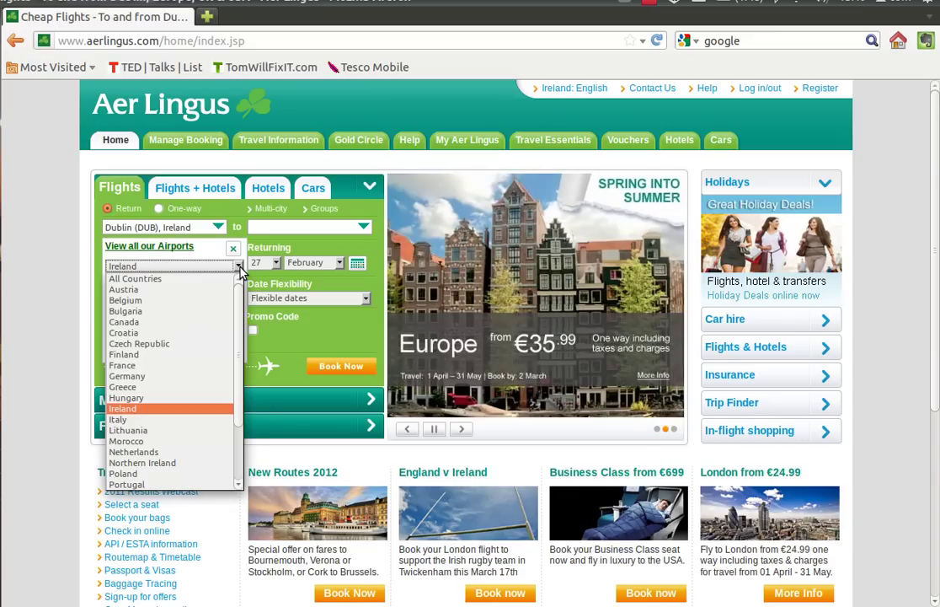
left_click(241, 267)
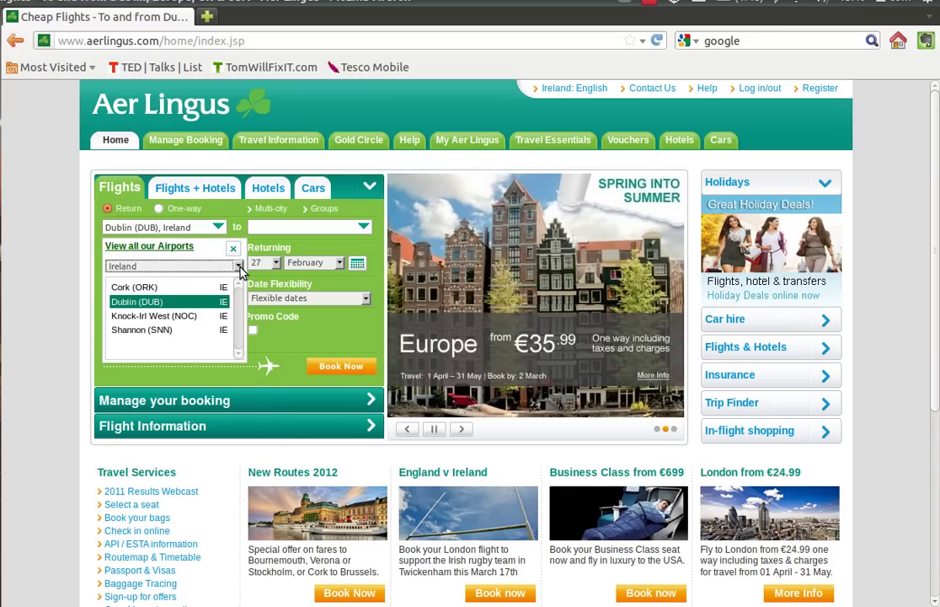
left_click(178, 303)
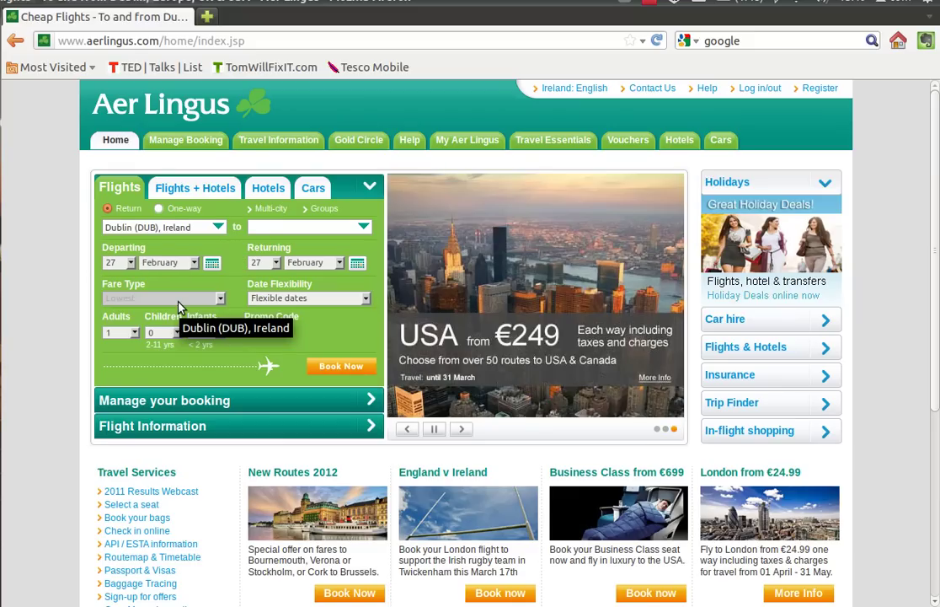
- Set the destination to Athens (ATH), Greece
left_click(363, 227)
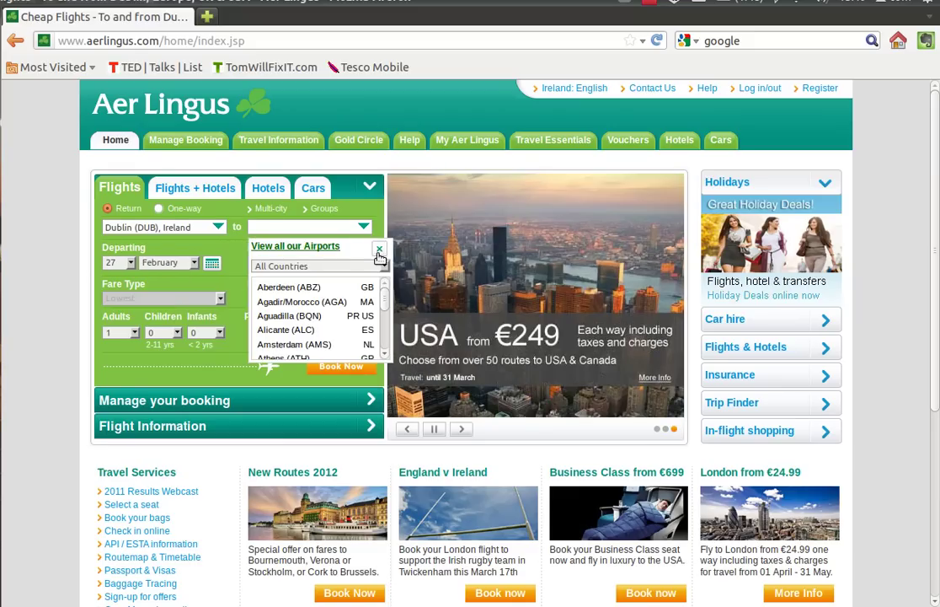
left_click(380, 266)
left_click(293, 384)
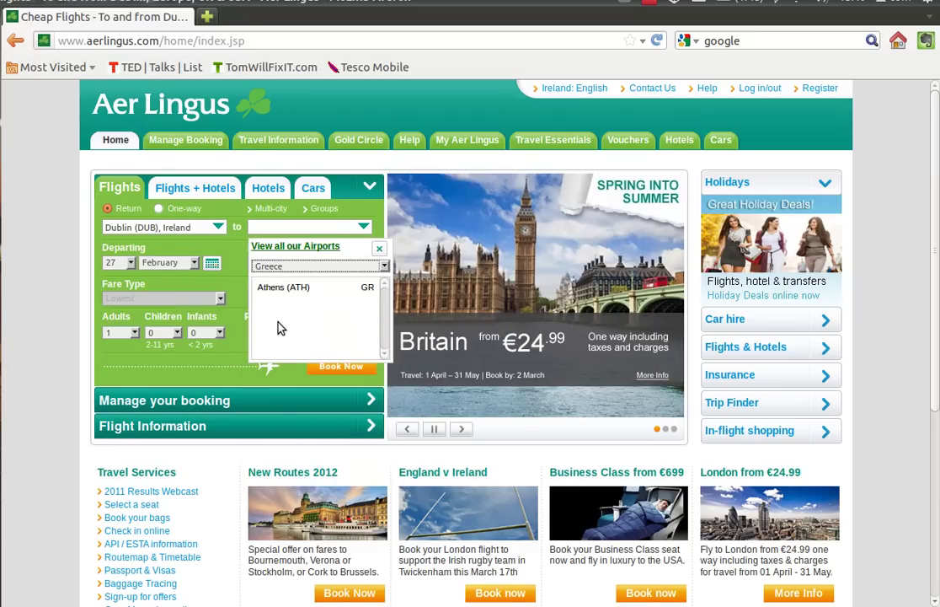
left_click(285, 288)
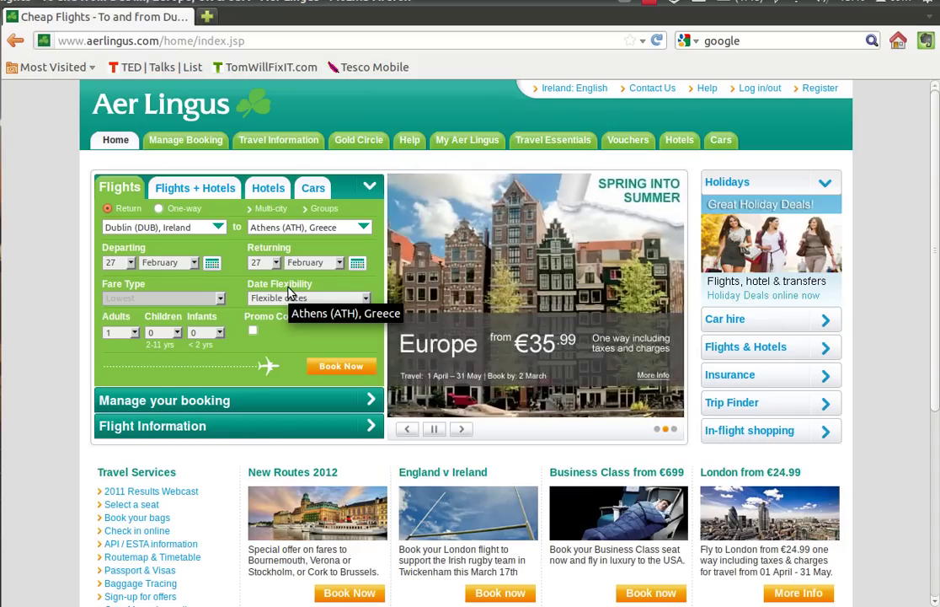
- Set the departure date to 10 March and the return date to 17 March
left_click(129, 263)
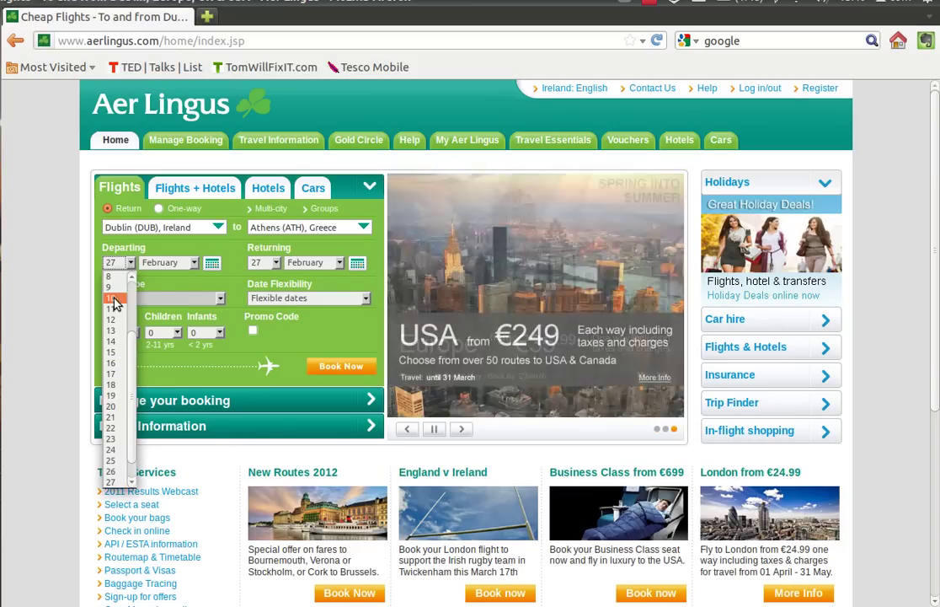
left_click(117, 303)
left_click(169, 262)
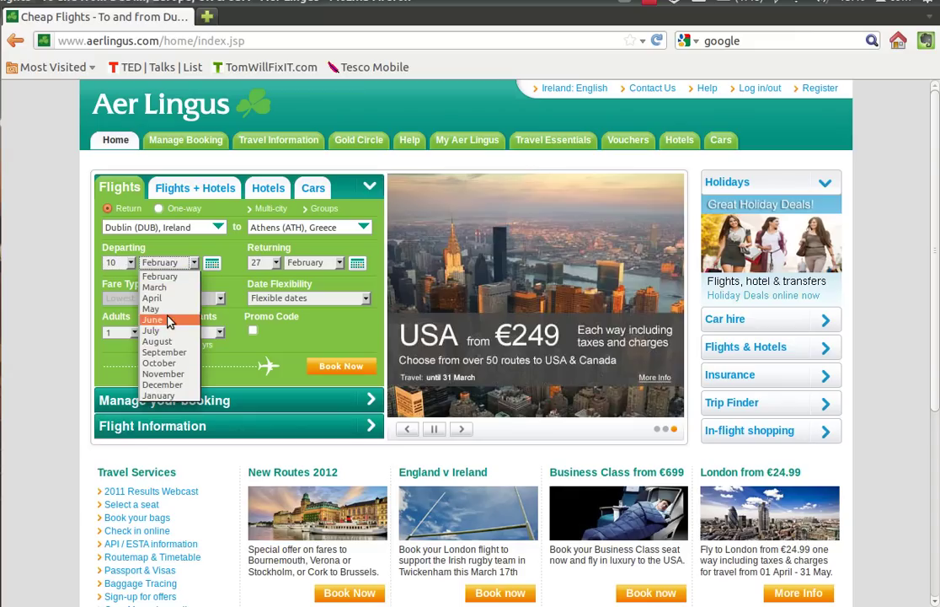
left_click(175, 291)
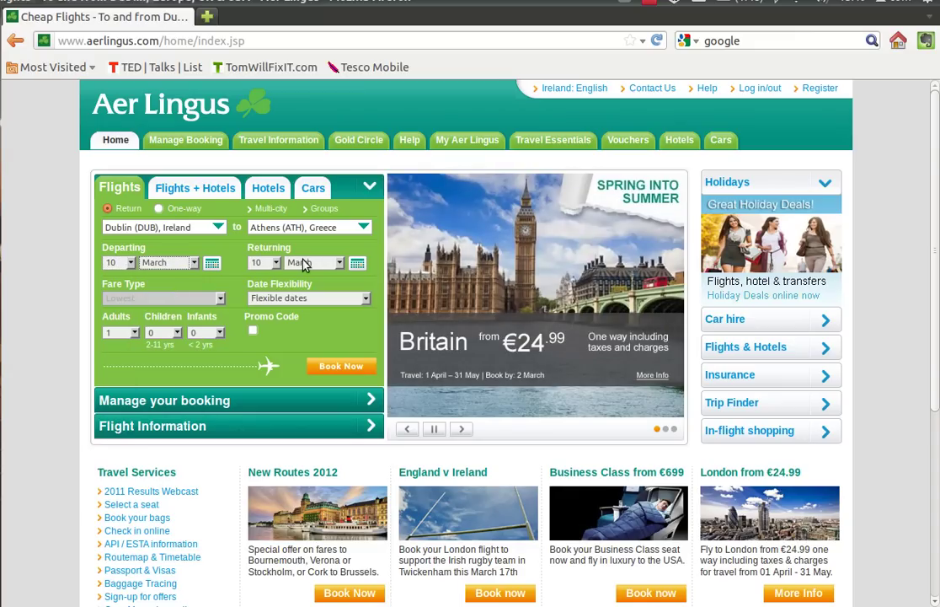
left_click(361, 267)
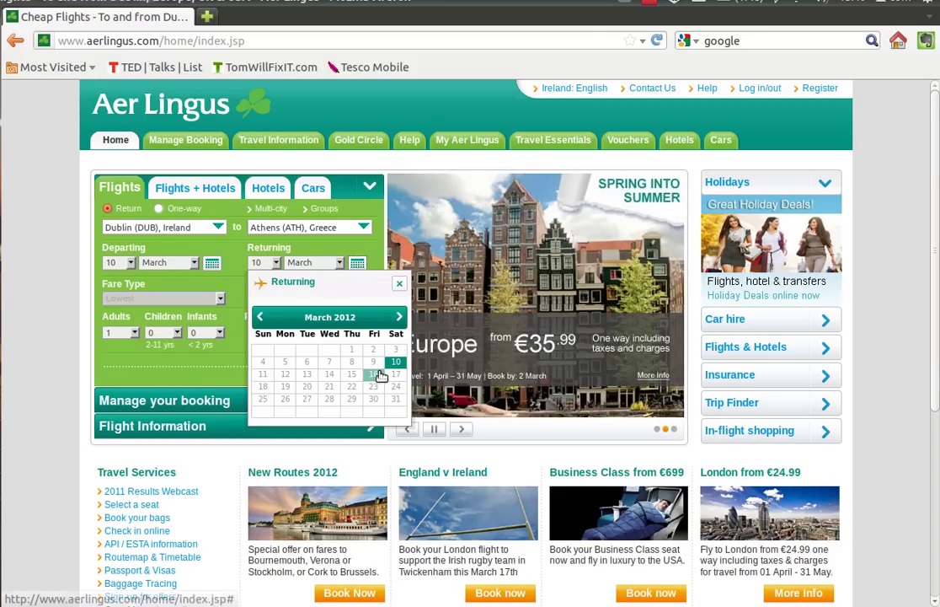
left_click(396, 373)
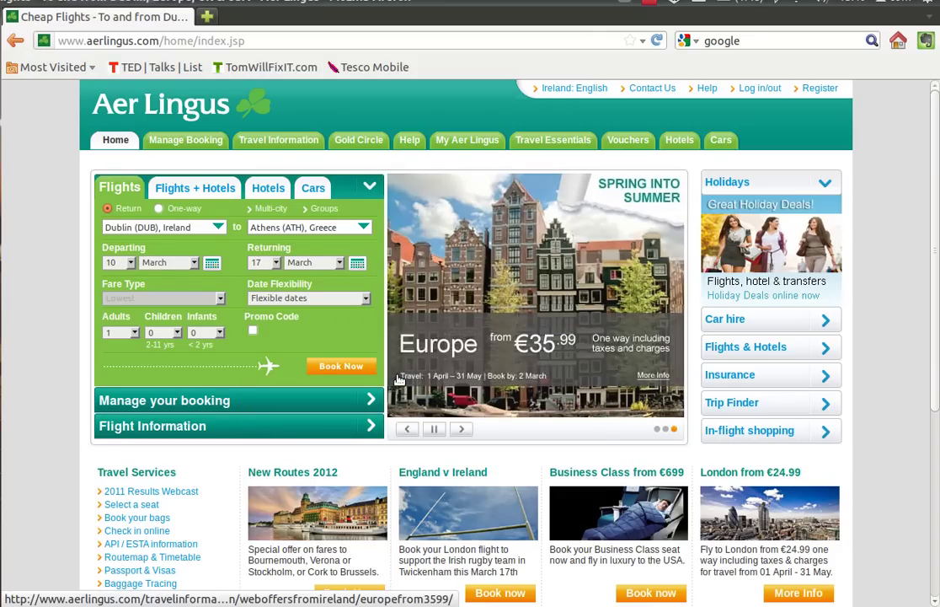
- Keep Flexible dates and set the number of adults to 2
left_click(365, 300)
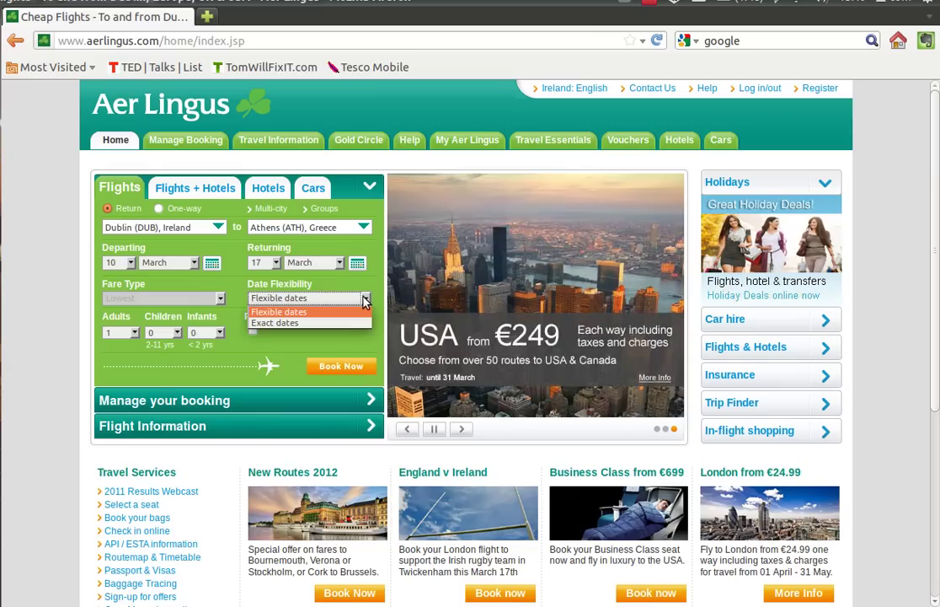
left_click(328, 312)
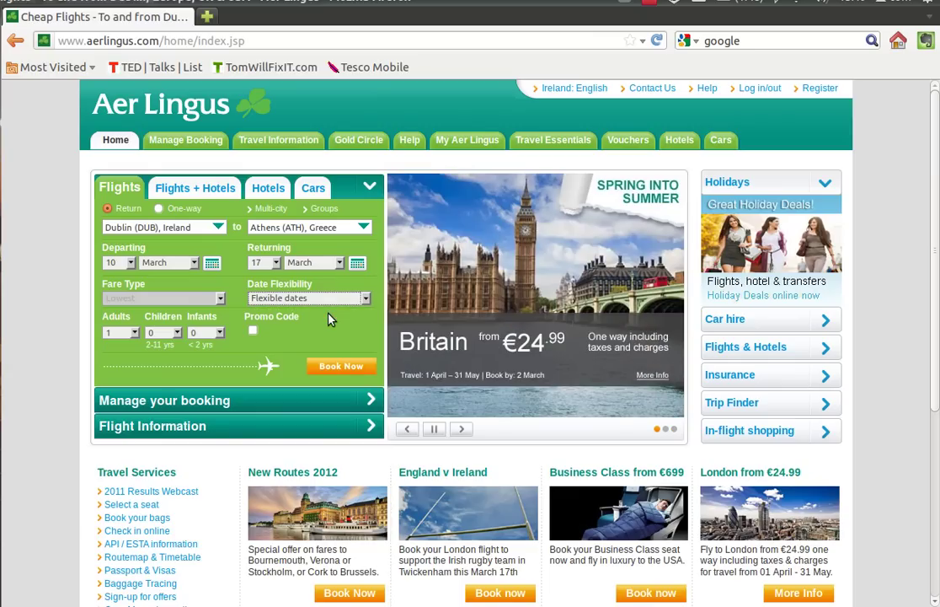
left_click(135, 333)
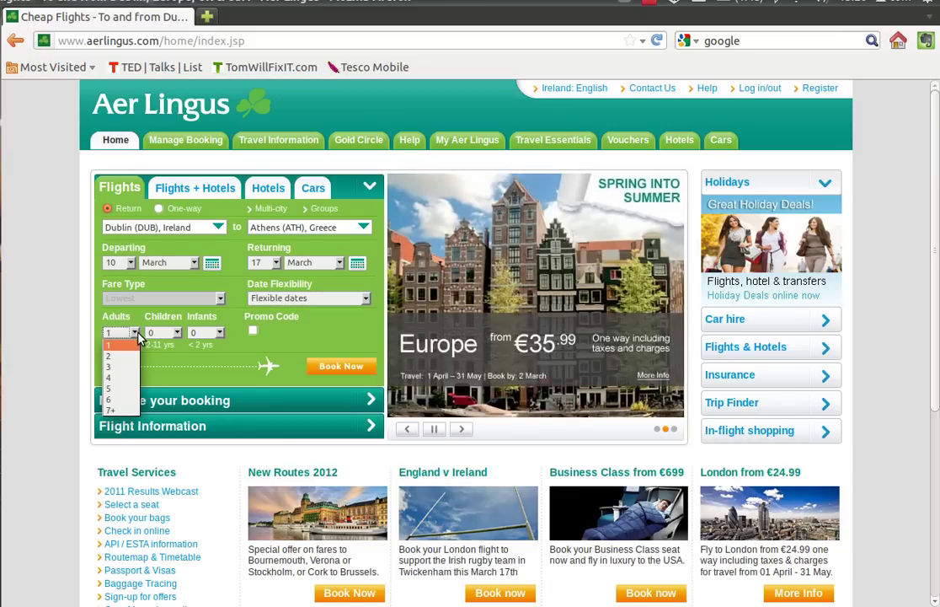
left_click(124, 355)
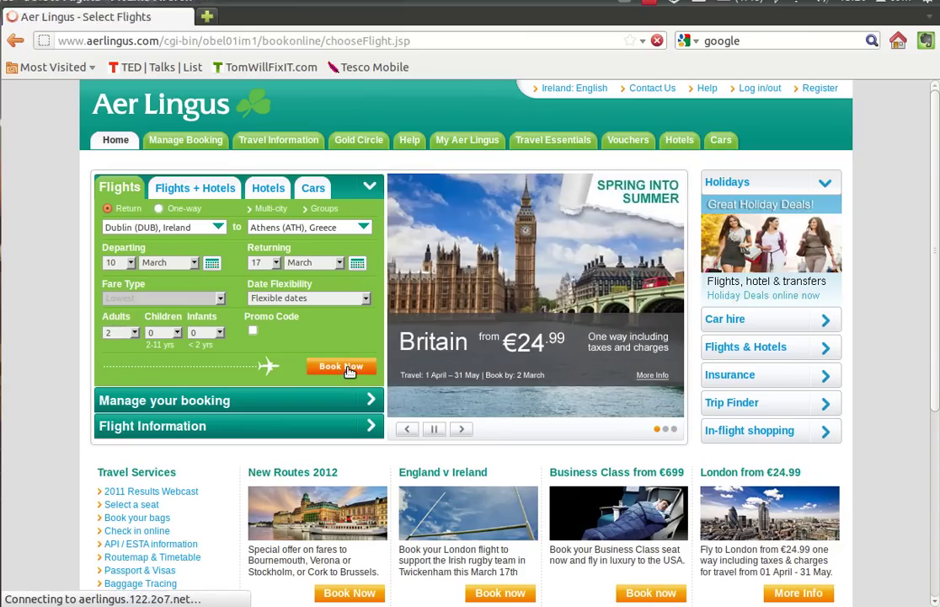
- Search Dublin–Athens flights, see none are available, and go back to the home page
left_click(342, 367)
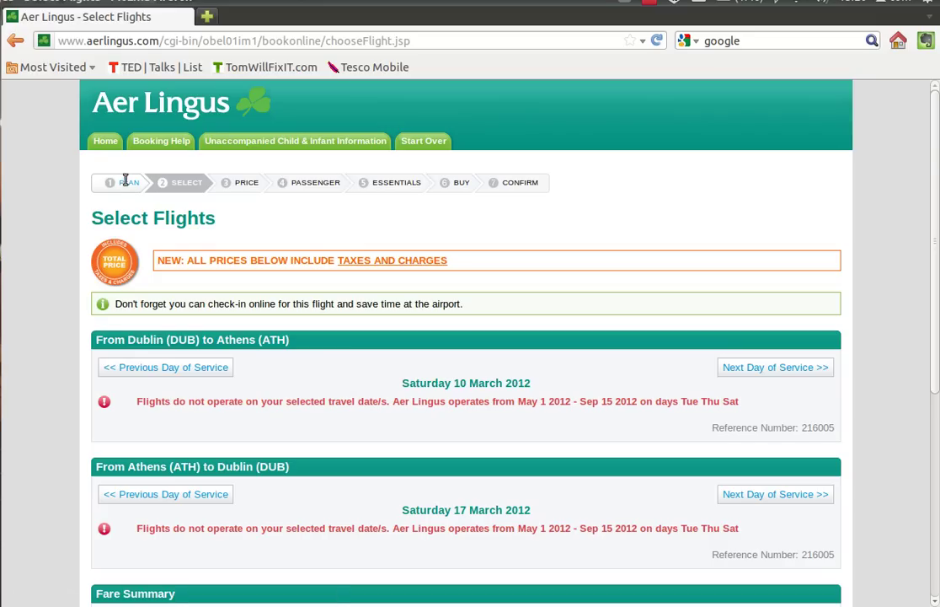
left_click(16, 43)
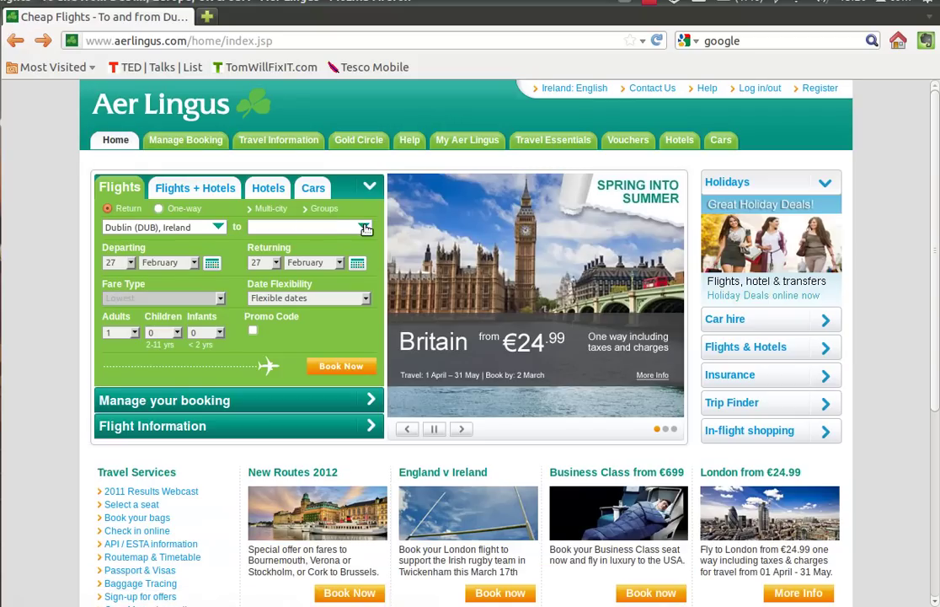
- Set the destination to Boston (BOS) and the departure date to 10 March
left_click(361, 225)
scroll(383, 304, "down", 3)
left_click(324, 308)
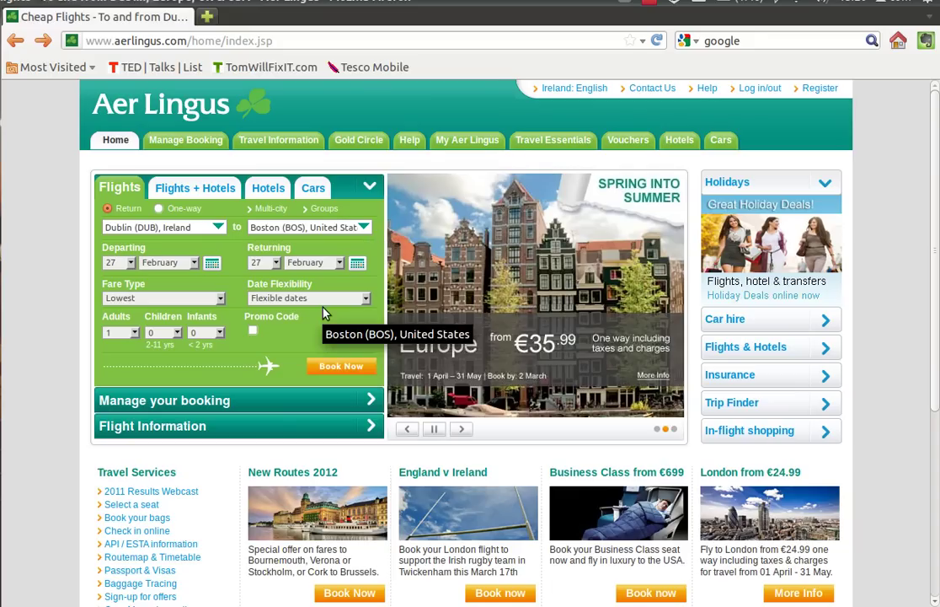
left_click(131, 264)
left_click(103, 264)
left_click(194, 264)
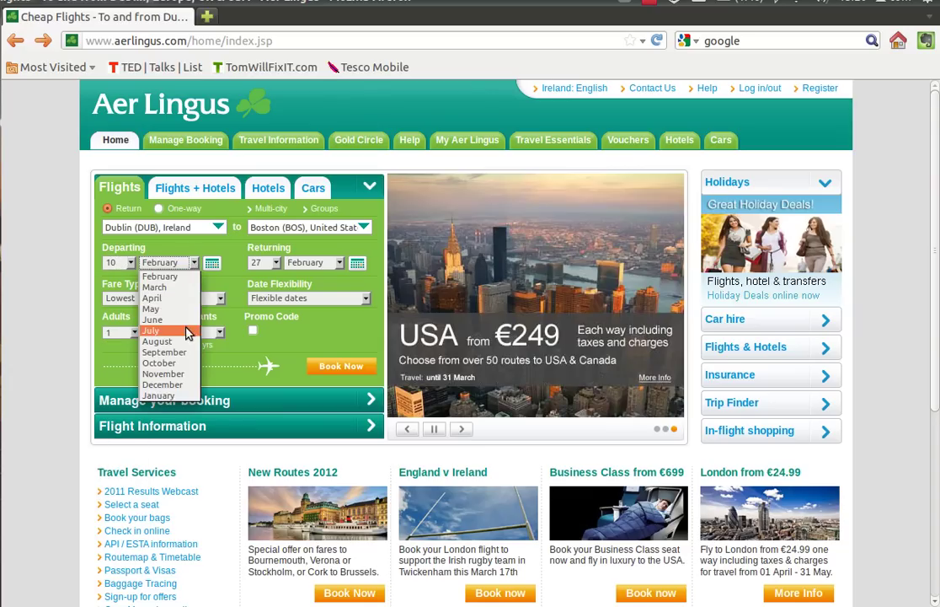
left_click(160, 286)
- Set the return to 17 March and adults to 2, then search fares
left_click(357, 263)
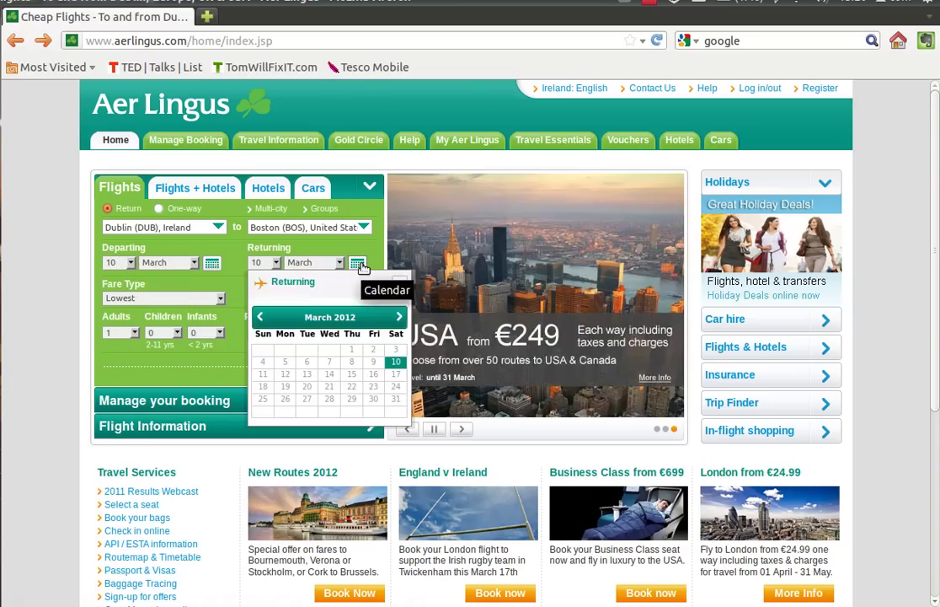
left_click(347, 334)
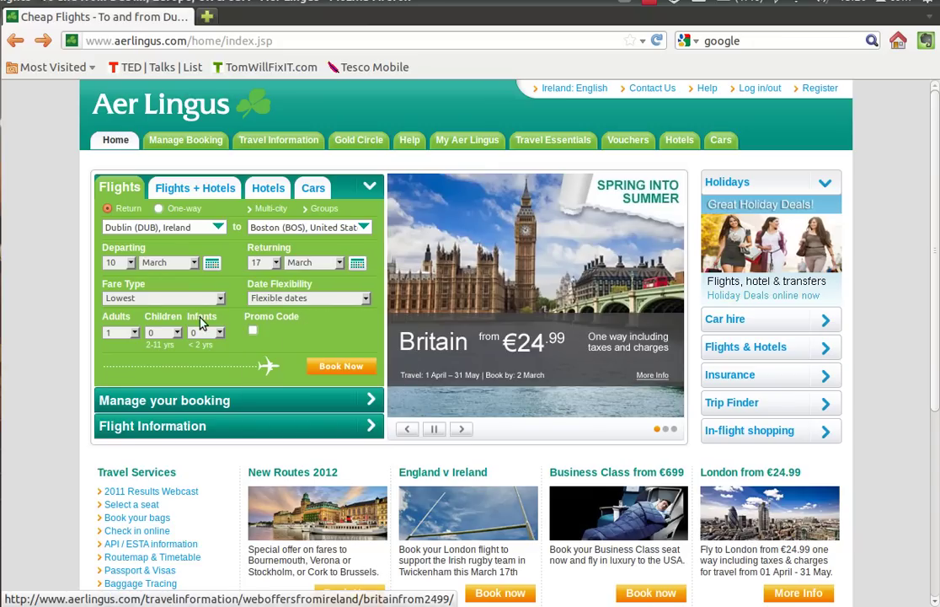
left_click(132, 332)
left_click(126, 351)
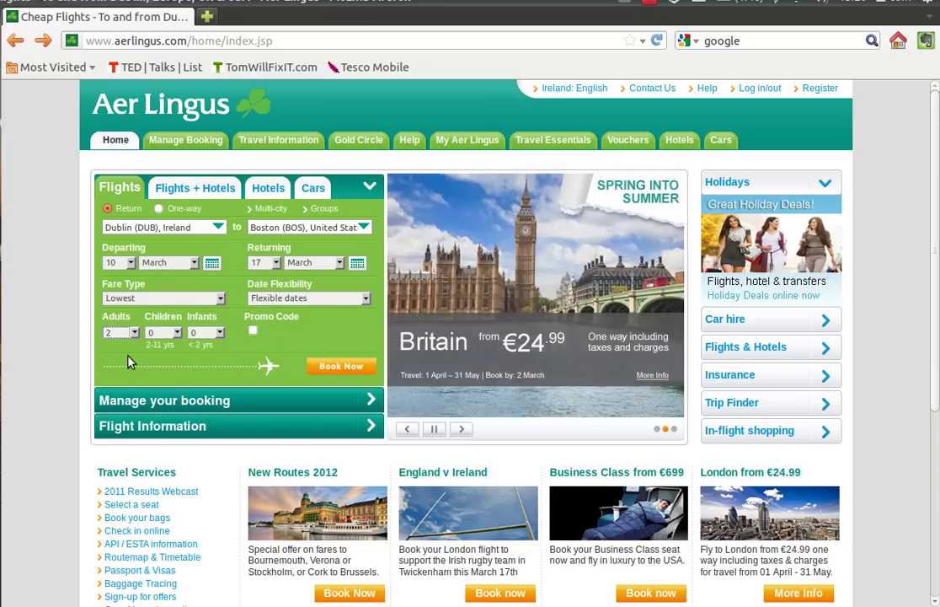
left_click(342, 366)
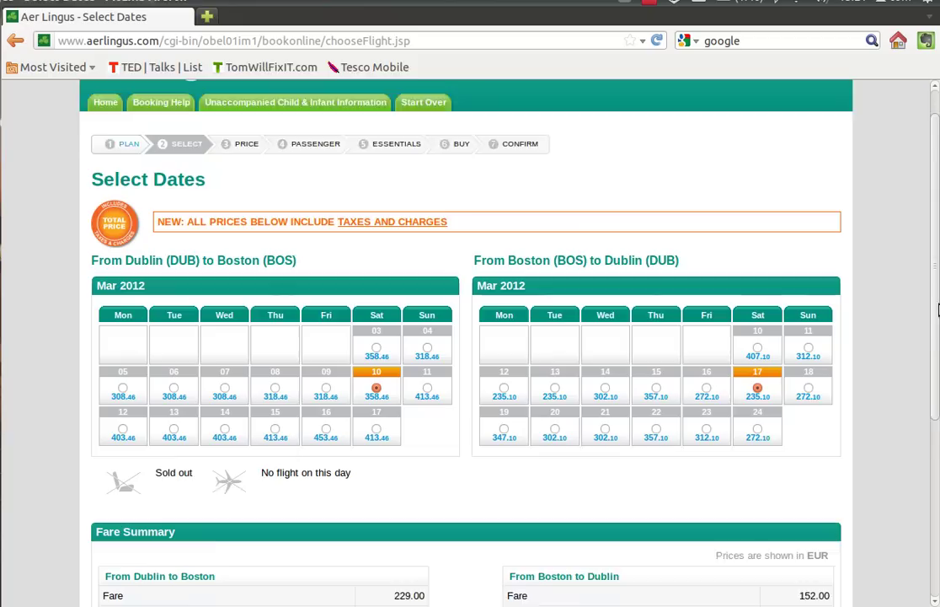
- Move the return flight to Tue 20 March, raising the total from EUR 593.56 to 660.56
left_click_drag(935, 284, 937, 436)
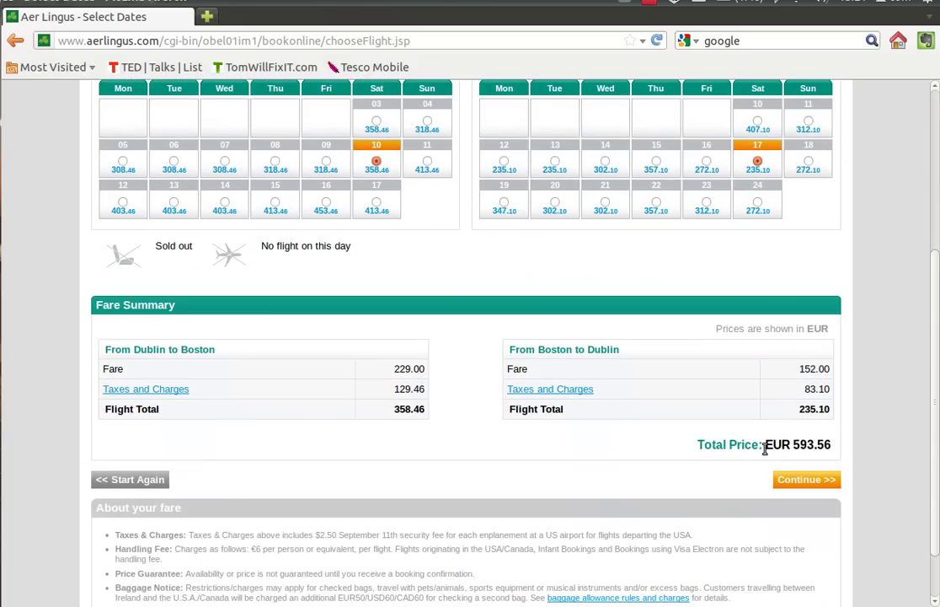
left_click_drag(762, 445, 830, 444)
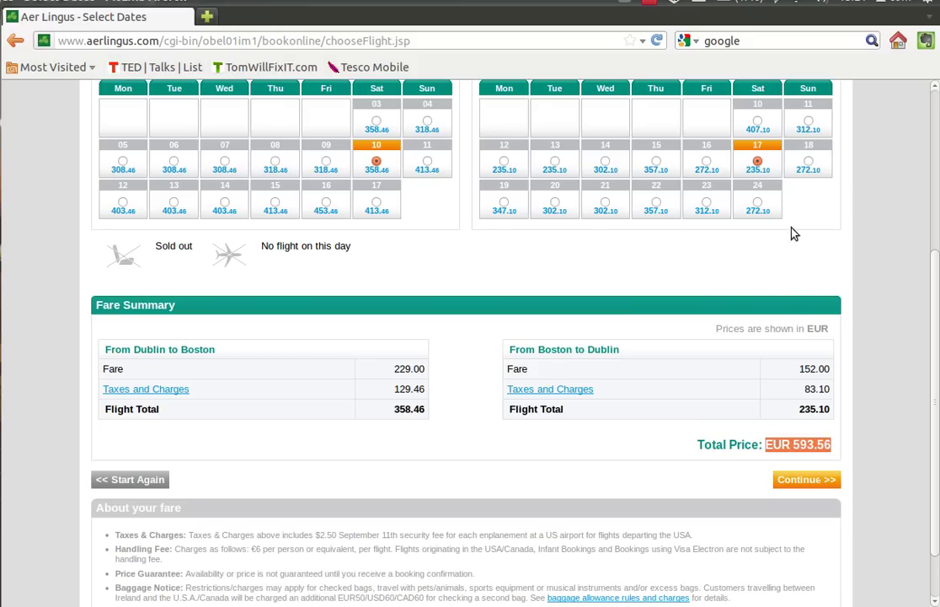
left_click(554, 203)
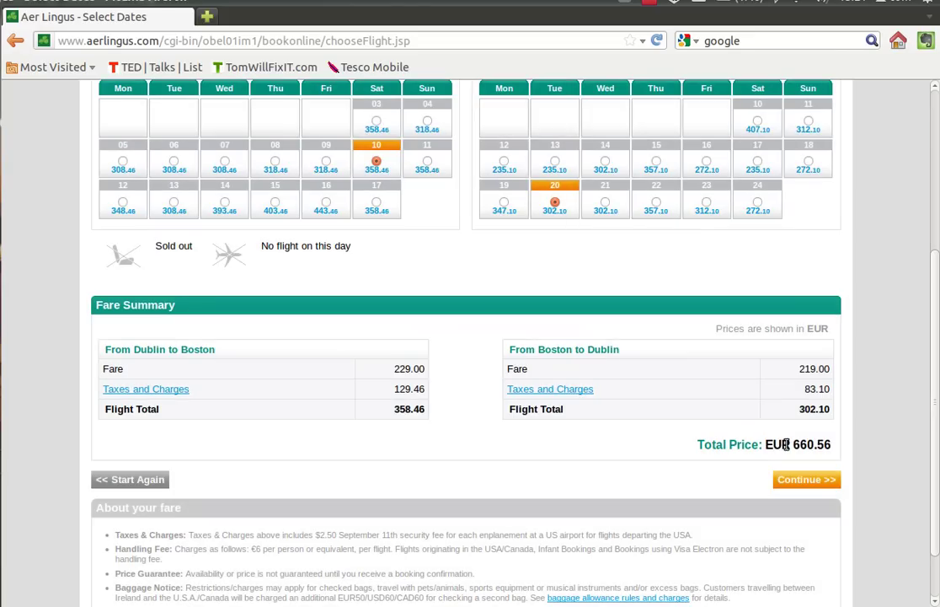
left_click_drag(791, 445, 830, 445)
left_click(760, 459)
- Review the Low fares on EI137 and EI136 on Select Flights and proceed to Price
left_click(792, 479)
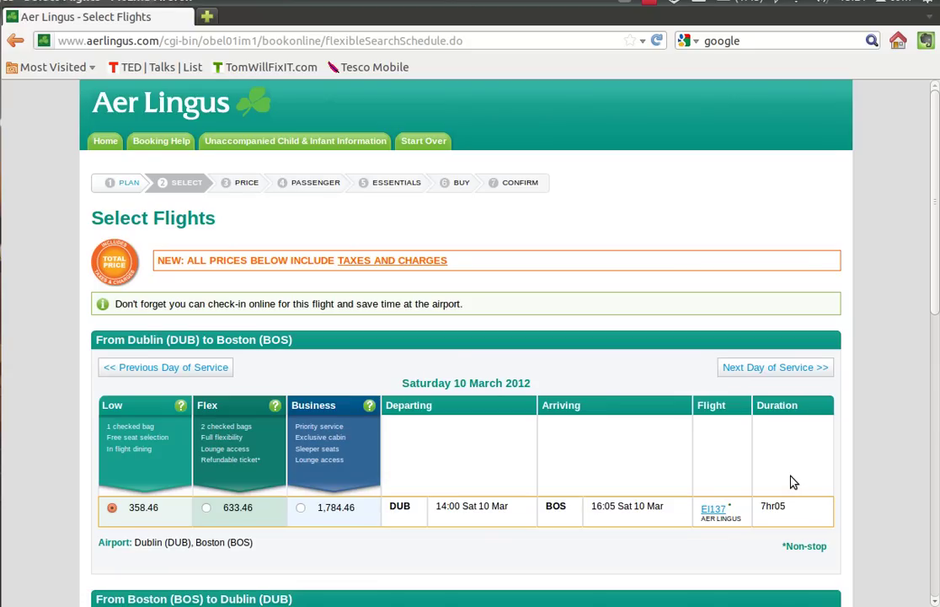
scroll(937, 326, "down", 4)
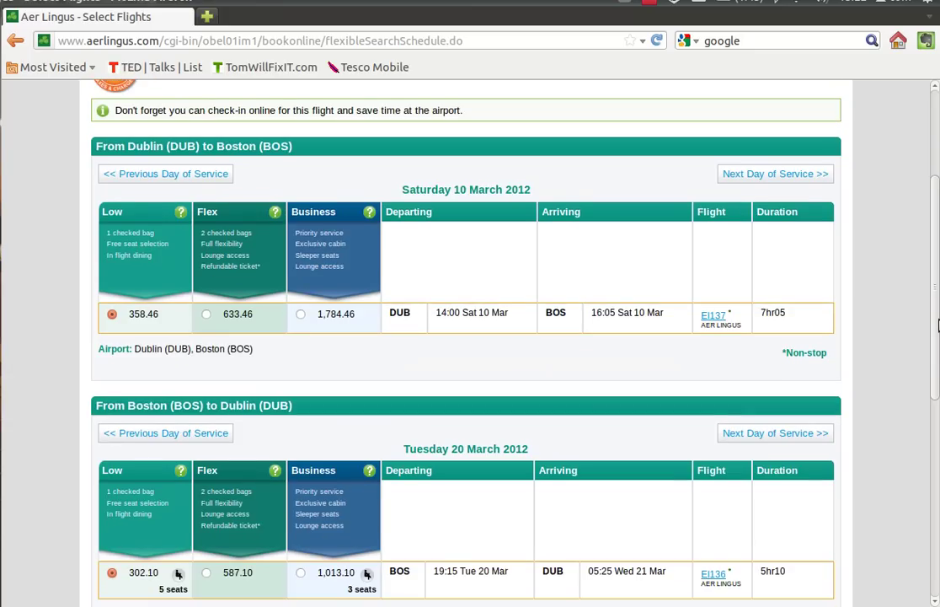
scroll(843, 312, "down", 1)
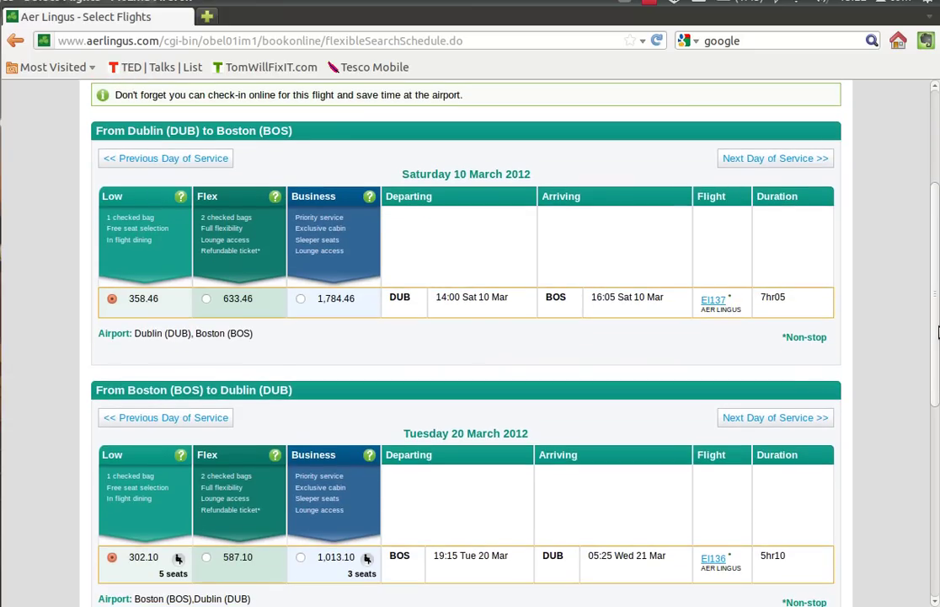
double_click(763, 298)
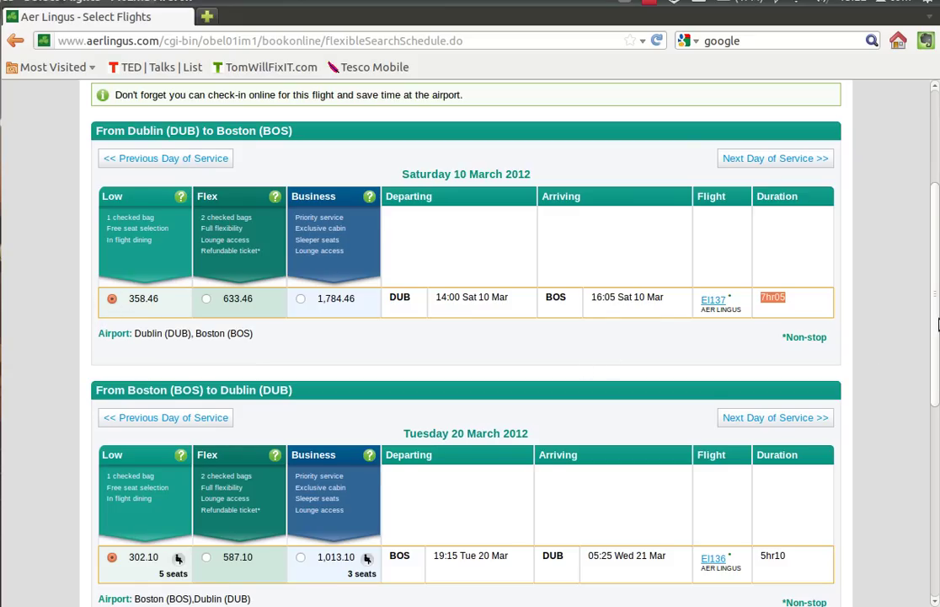
scroll(938, 397, "down", 4)
scroll(938, 398, "down", 4)
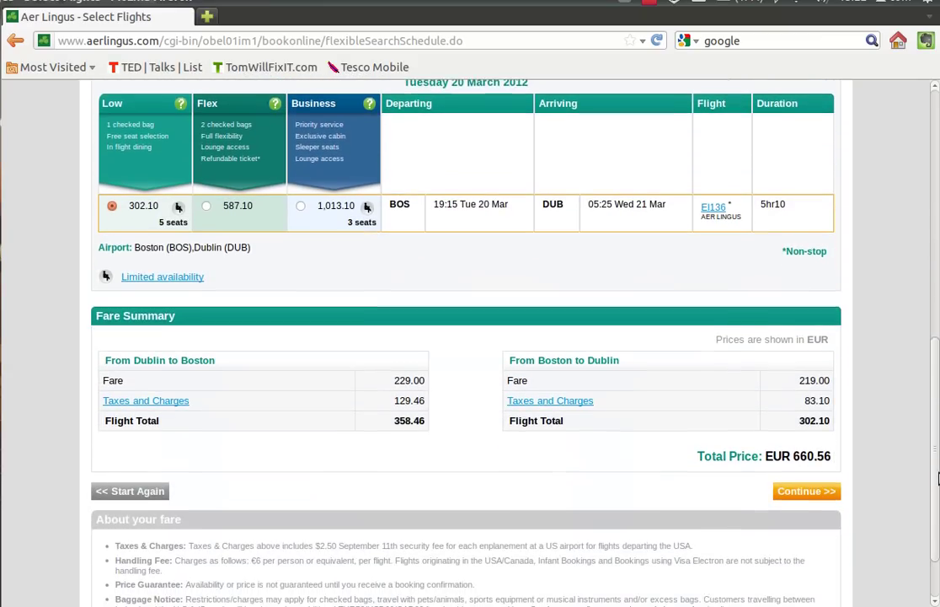
triple_click(793, 446)
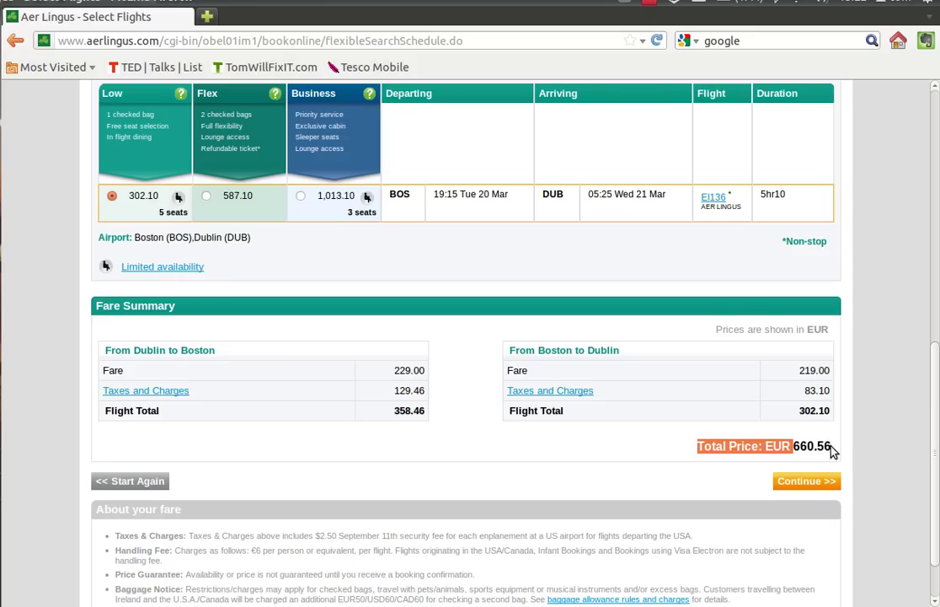
left_click(805, 482)
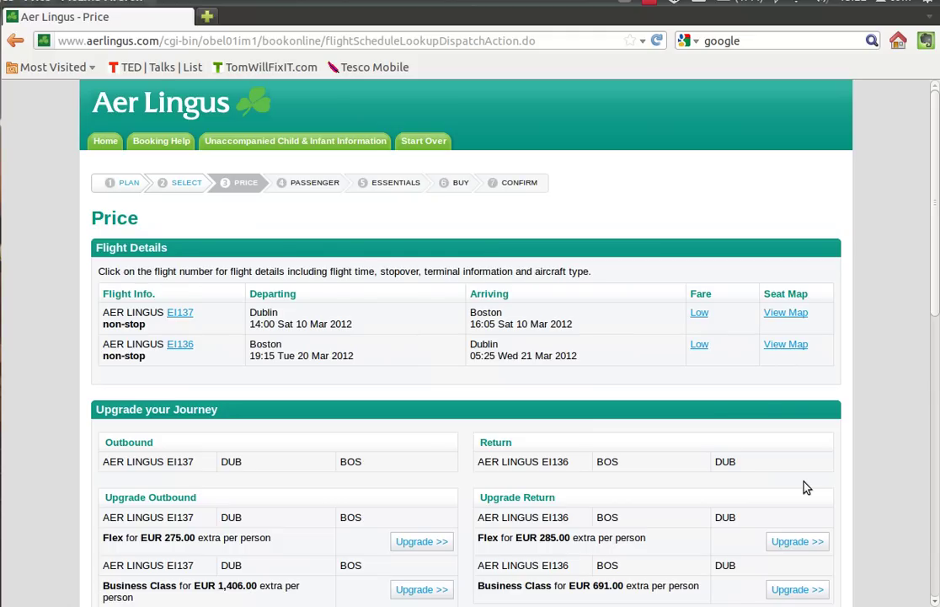
- Check the 438.00 per-person fare and 1,345.12 total, then accept the terms and conditions
left_click_drag(934, 161, 936, 206)
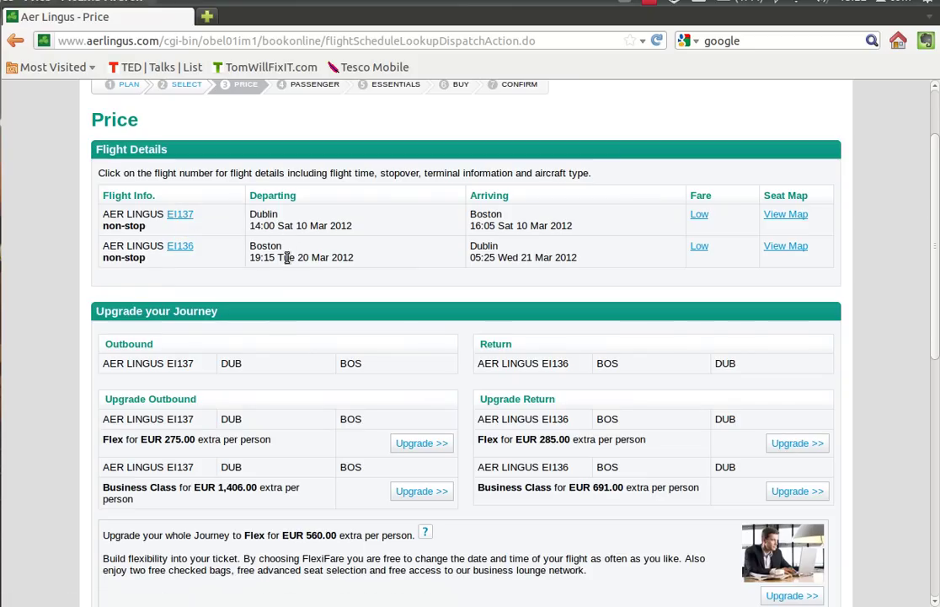
left_click_drag(938, 251, 938, 337)
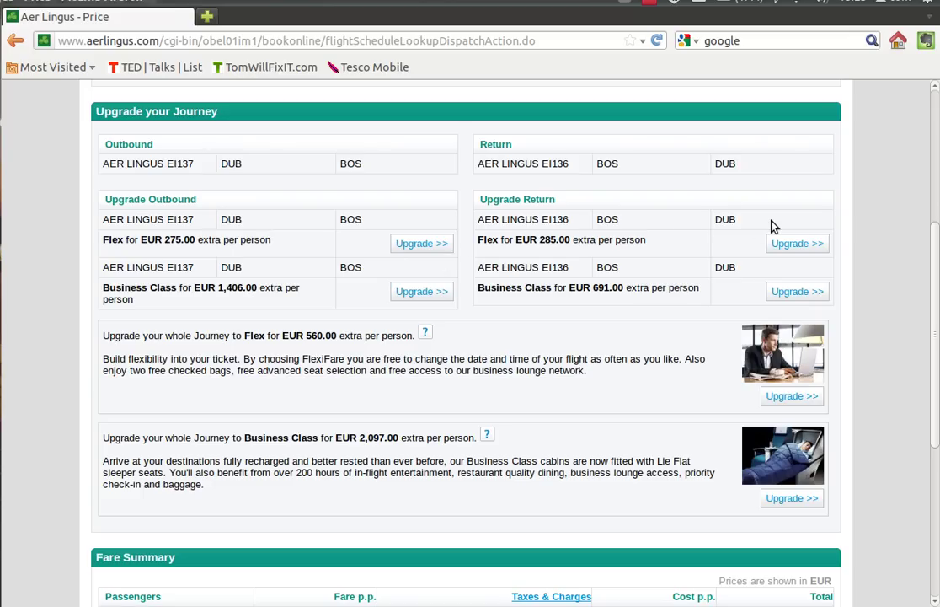
scroll(937, 349, "down", 2)
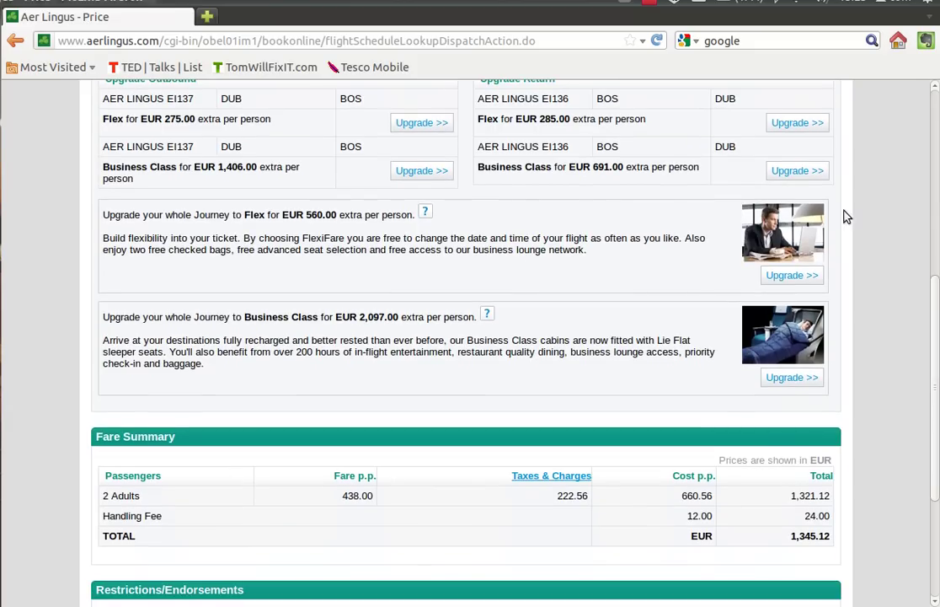
scroll(936, 371, "down", 4)
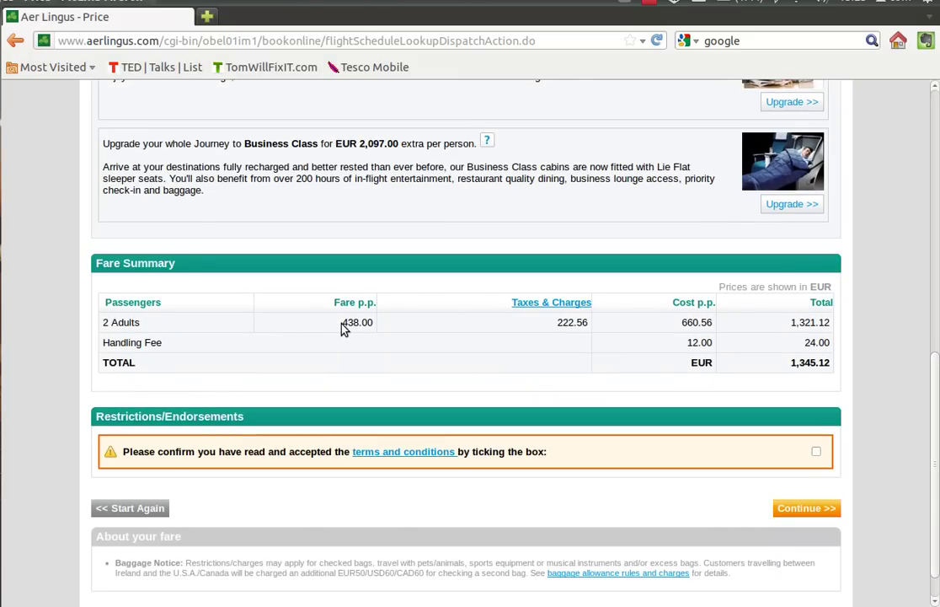
left_click_drag(342, 327, 380, 330)
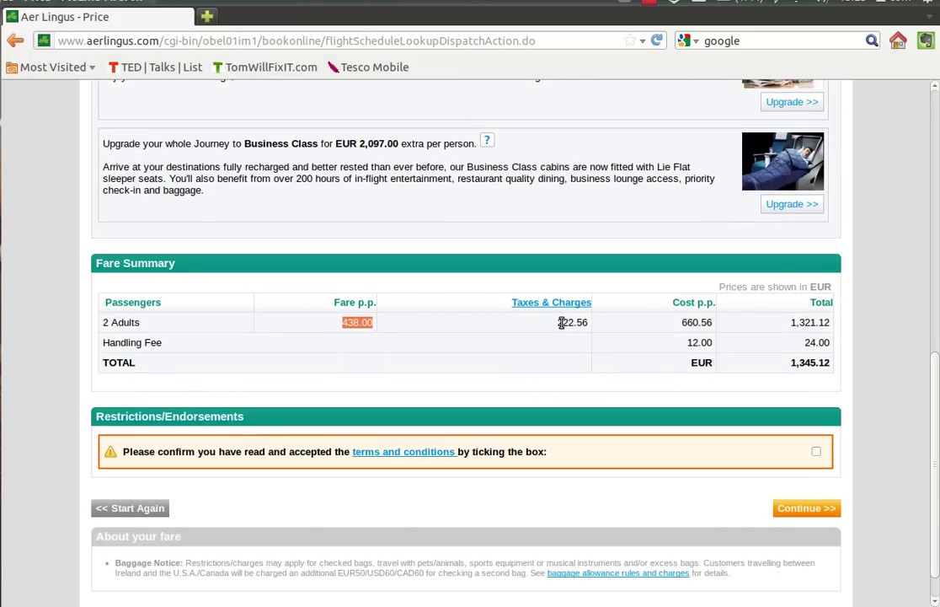
left_click_drag(558, 322, 575, 323)
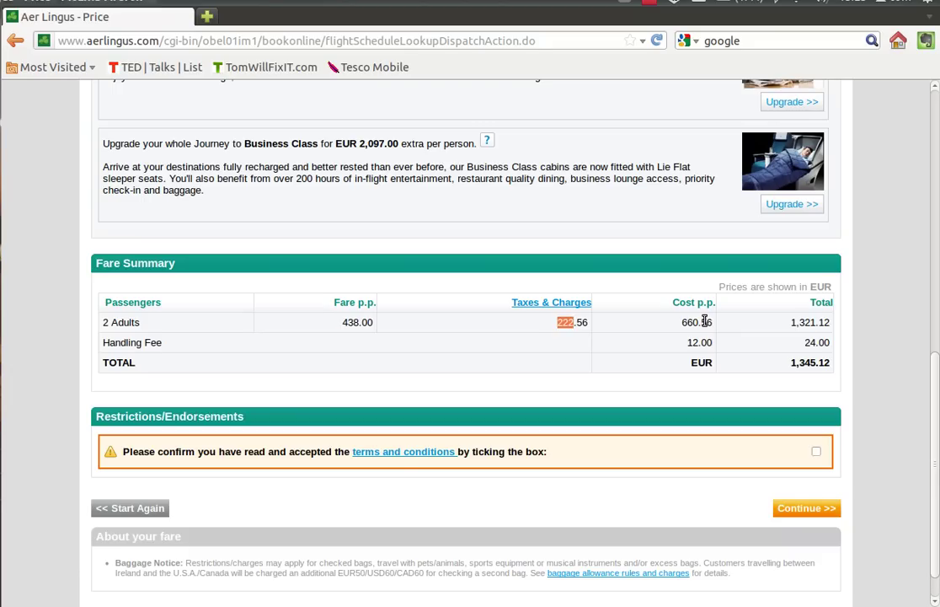
left_click_drag(791, 361, 844, 371)
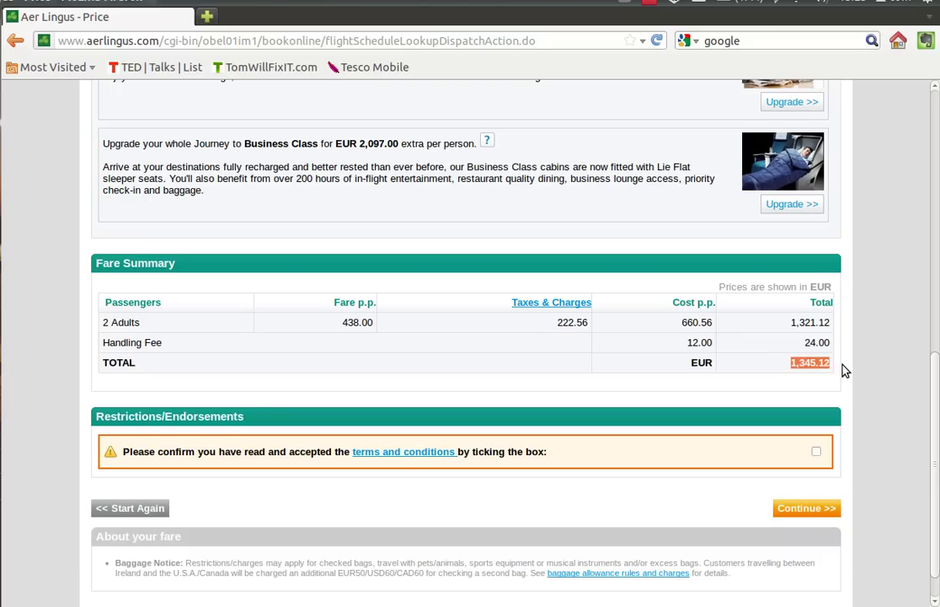
left_click(817, 452)
- Go to Passenger Information and set titles Mr for Adult 1 and Mrs for Adult 2
left_click(820, 510)
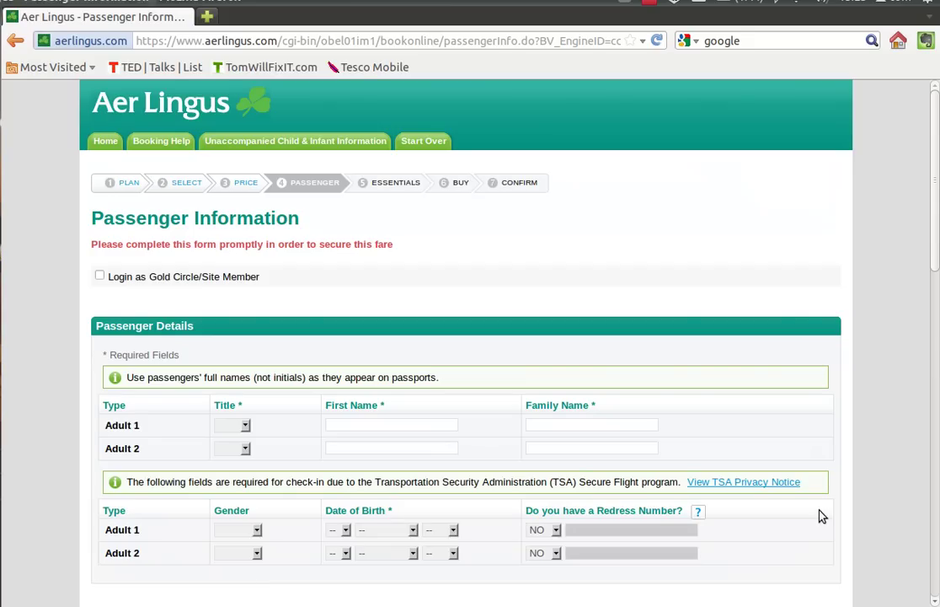
left_click_drag(933, 248, 937, 337)
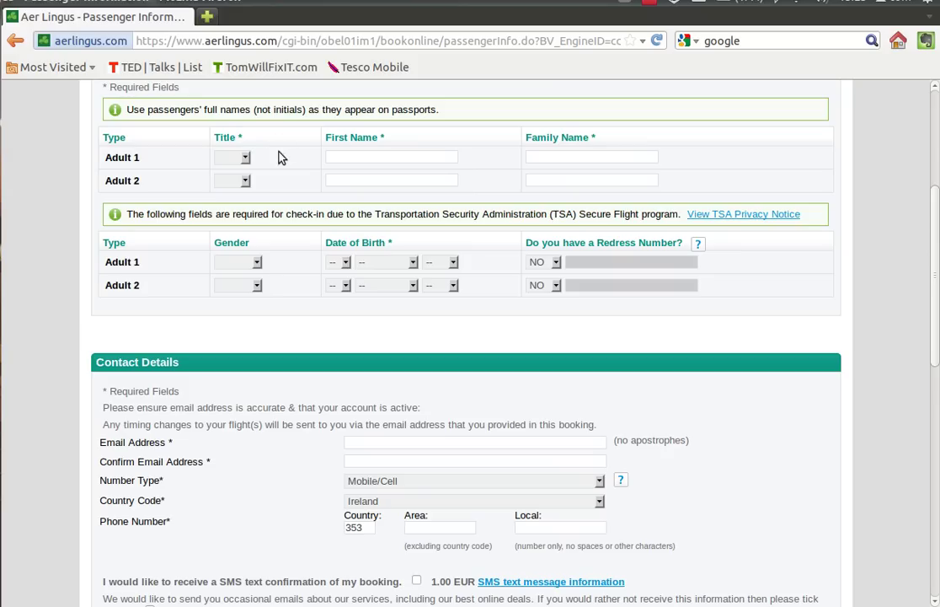
left_click(245, 158)
left_click(242, 181)
left_click(244, 182)
left_click(236, 238)
- Enter both adults' first names and family names
left_click(380, 155)
type("bob")
left_click(541, 157)
type("smith")
left_click(424, 179)
left_click(551, 179)
type("smi")
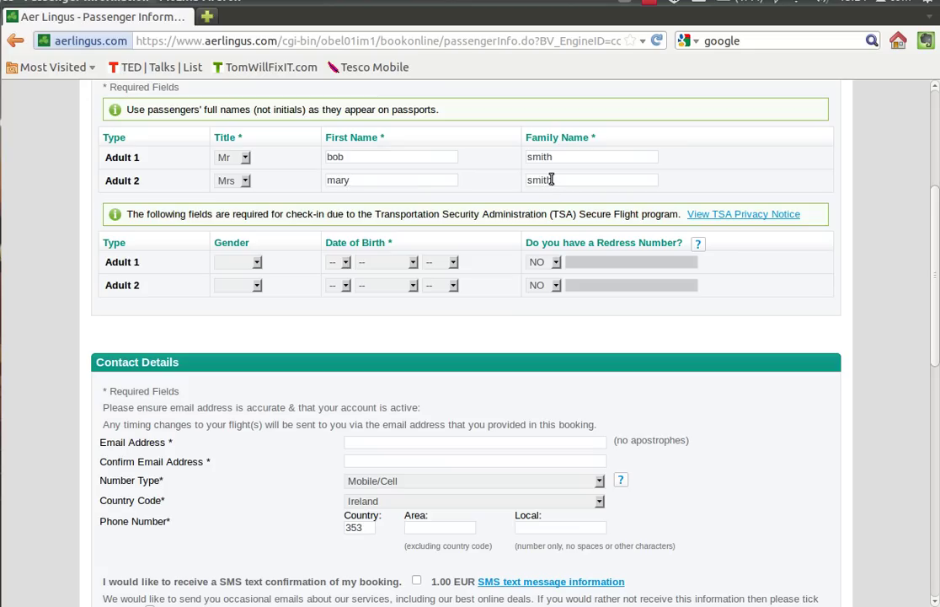
- Set Adult 1's gender to Male and Adult 2's gender to Female
left_click(257, 264)
left_click(248, 287)
left_click(257, 287)
left_click(246, 321)
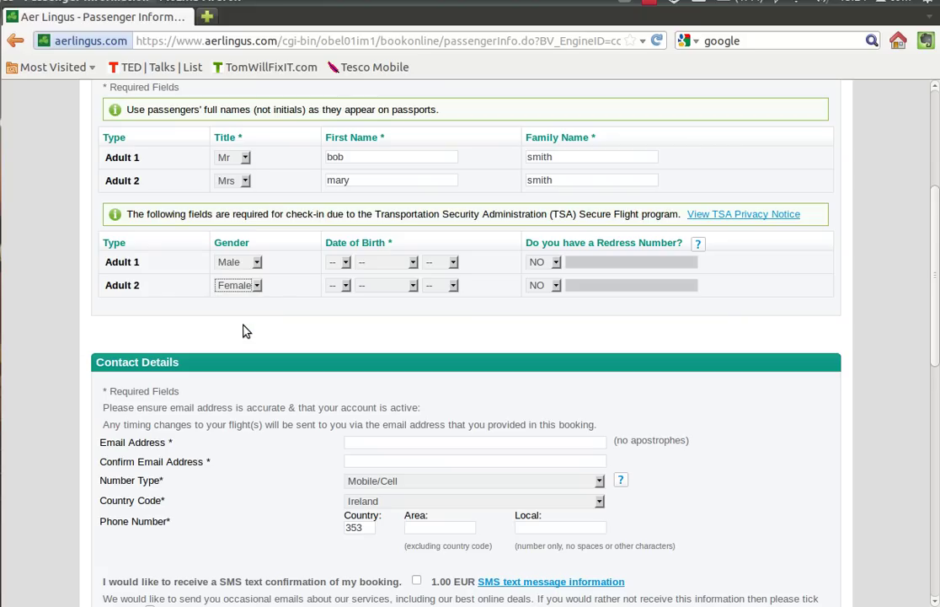
- Set the first adult's date of birth to 2 February 1922
left_click(341, 262)
left_click(335, 303)
left_click(413, 264)
left_click(407, 298)
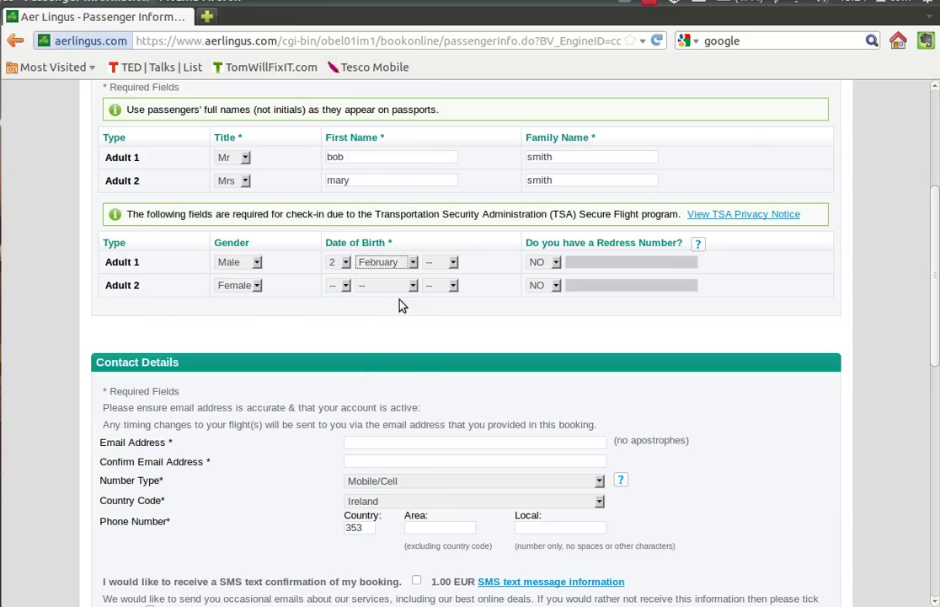
left_click(454, 262)
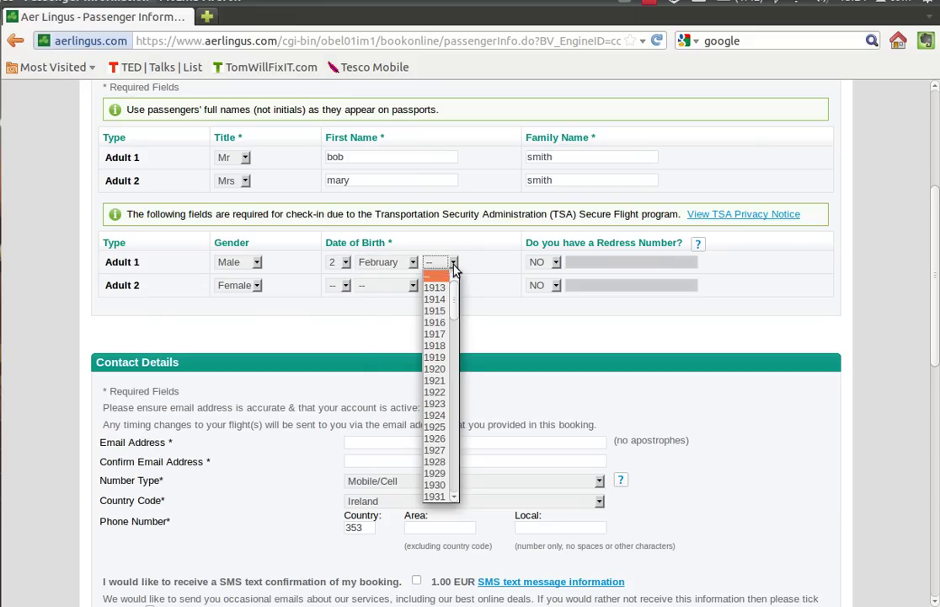
left_click(435, 394)
- Set the second adult's date of birth to 6 June 1924
left_click(346, 287)
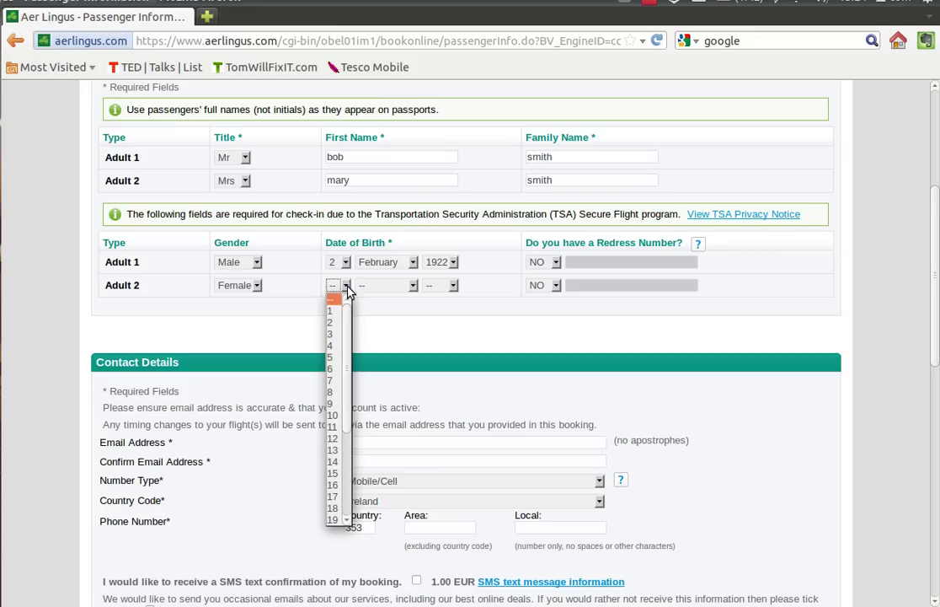
left_click(335, 377)
left_click(413, 286)
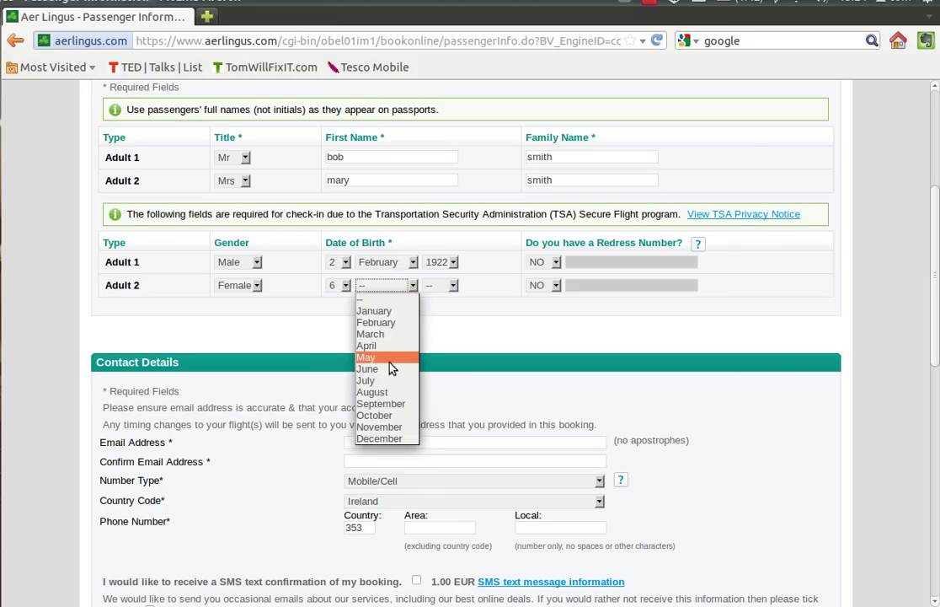
left_click(390, 369)
left_click(454, 285)
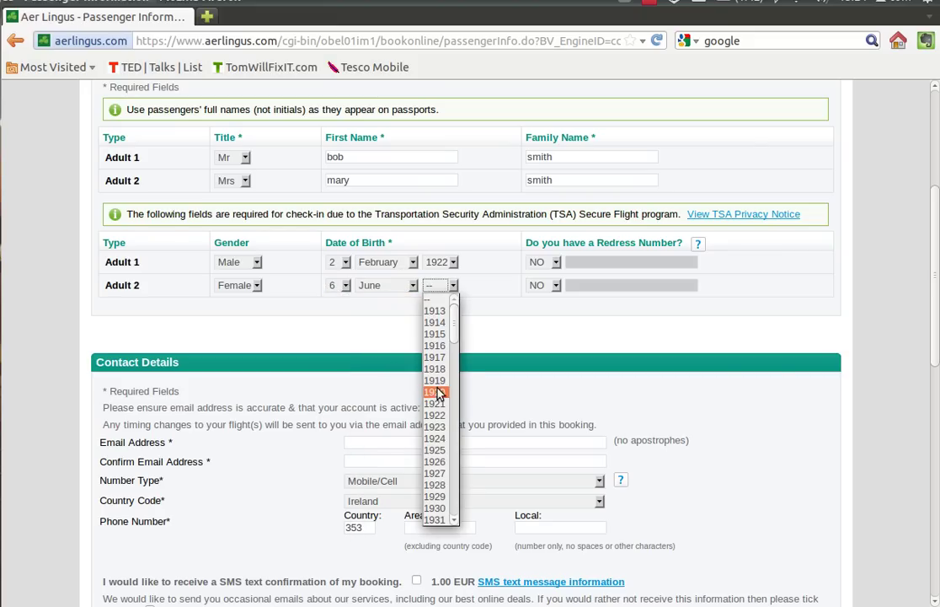
left_click(436, 438)
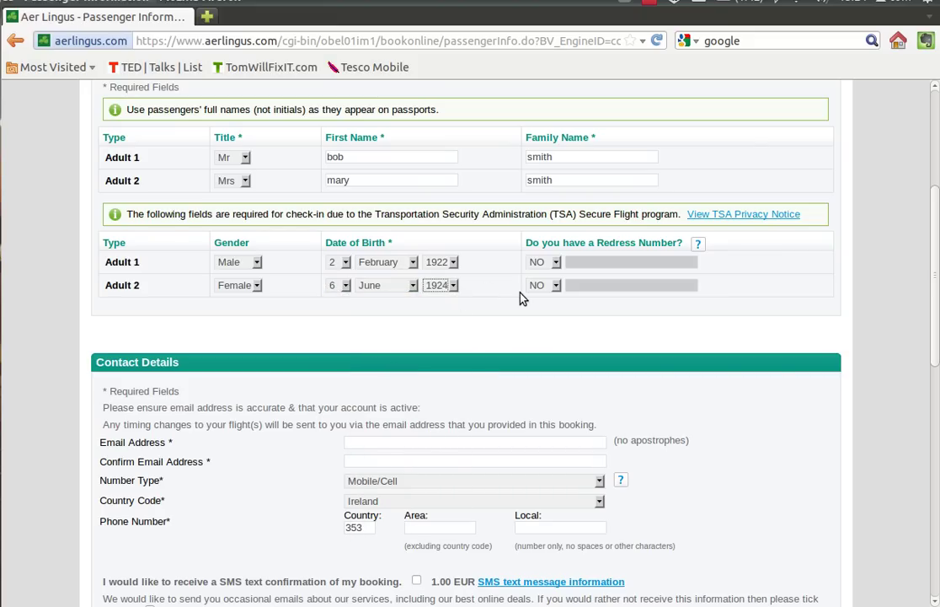
- Leave the redress number answer at NO and move to the contact e-mail field
left_click(555, 263)
left_click(556, 267)
left_click_drag(931, 249, 935, 302)
left_click(392, 278)
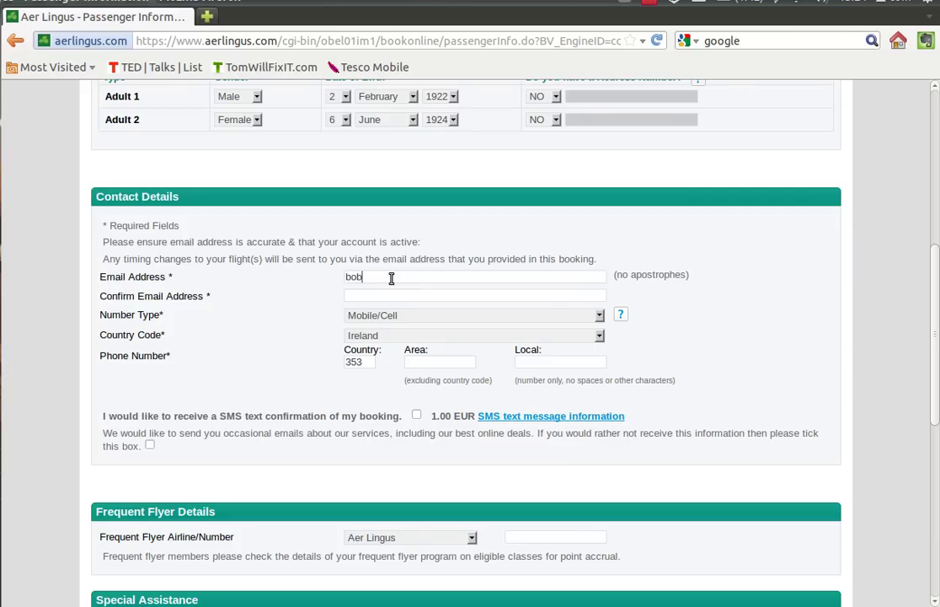
- Enter the contact e-mail address and confirm it
left_click(386, 294)
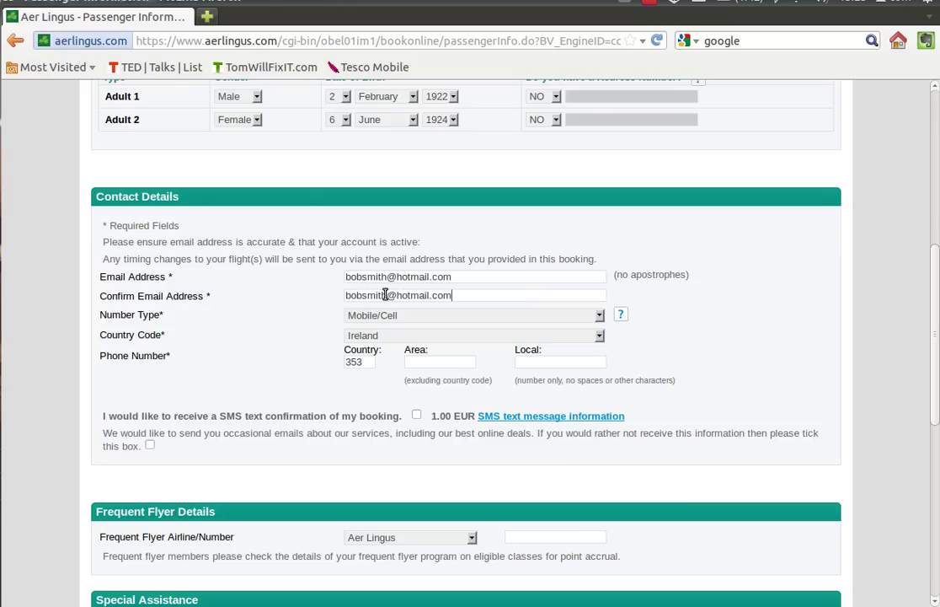
- Enter a Mobile/Cell phone number with its area code and local number
left_click(387, 315)
left_click(389, 326)
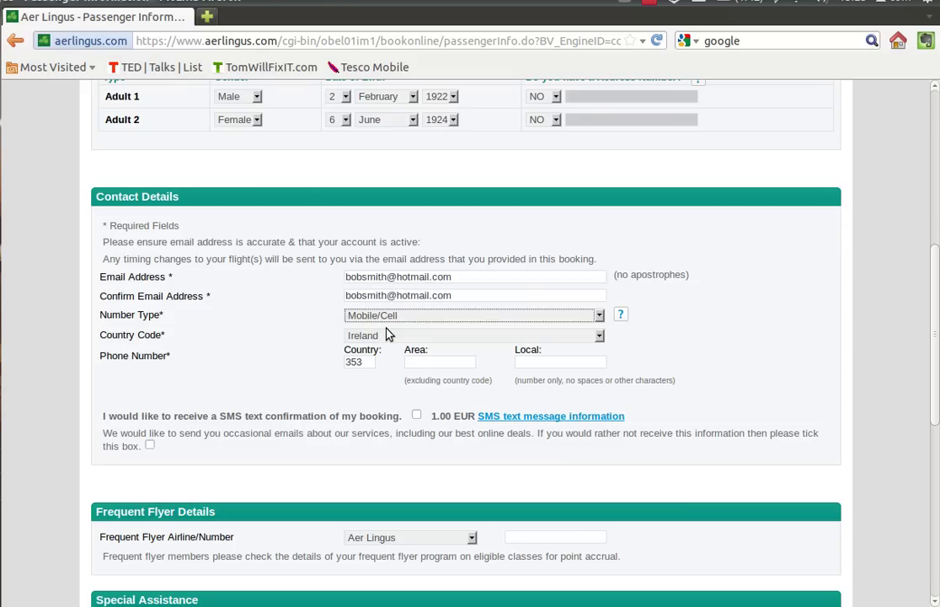
left_click(425, 361)
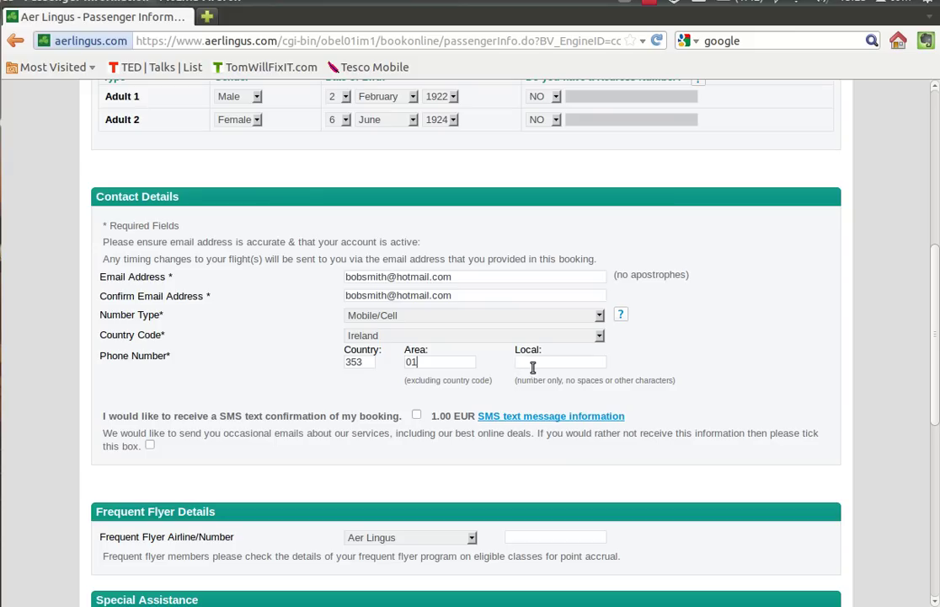
left_click(534, 367)
left_click(416, 416)
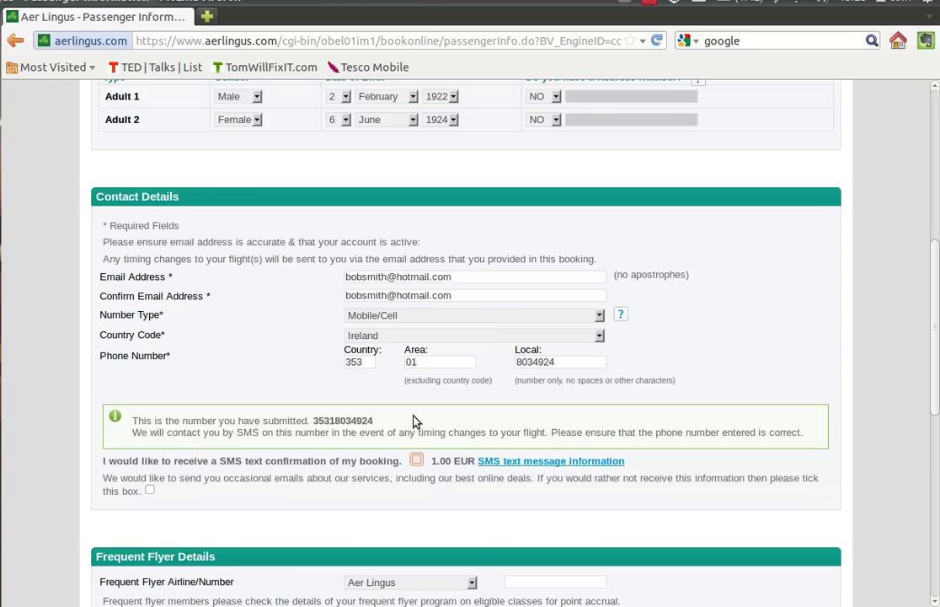
- Opt into SMS booking confirmation and submit the passenger details
left_click(417, 461)
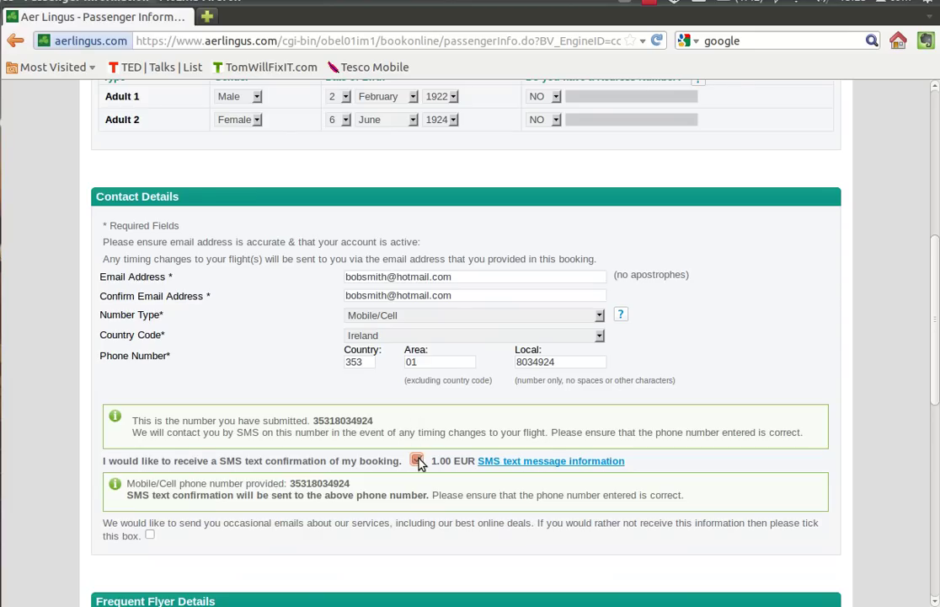
left_click_drag(938, 289, 937, 481)
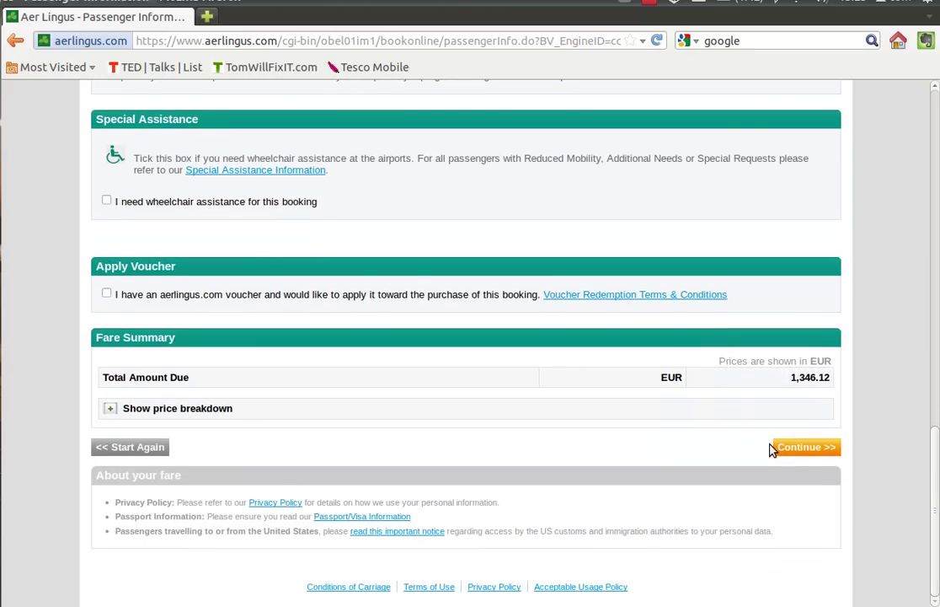
left_click_drag(793, 377, 828, 378)
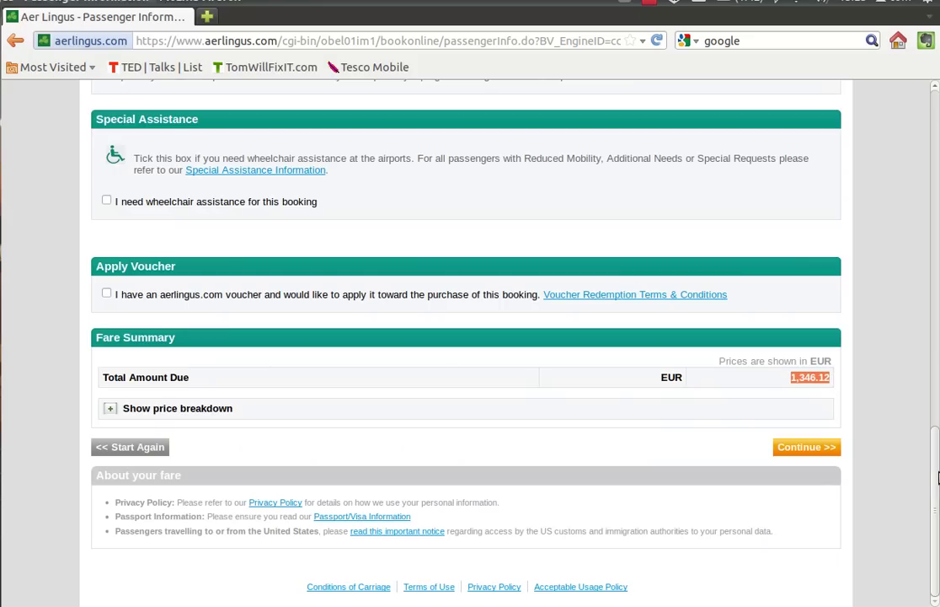
left_click_drag(937, 478, 937, 438)
scroll(937, 438, "down", 2)
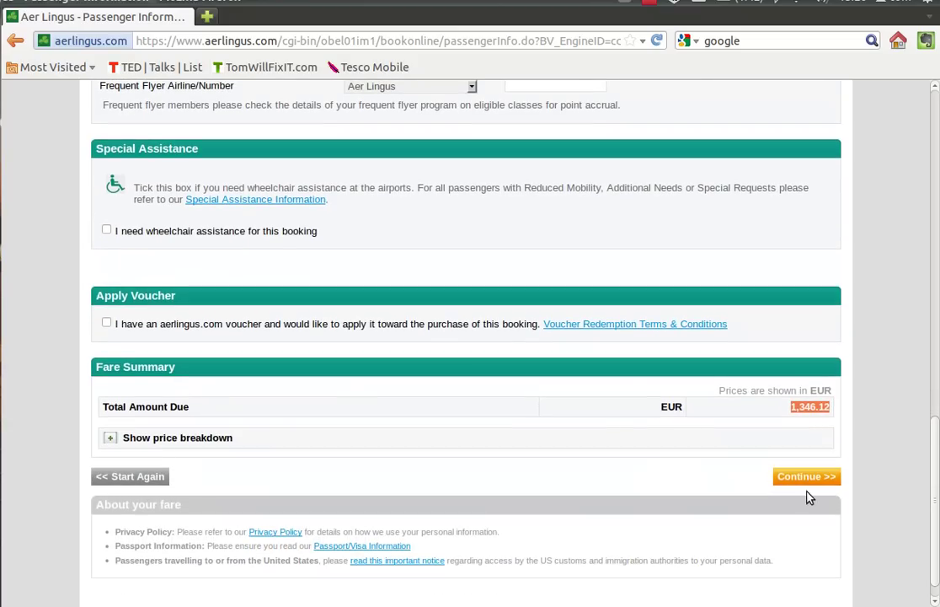
left_click(792, 477)
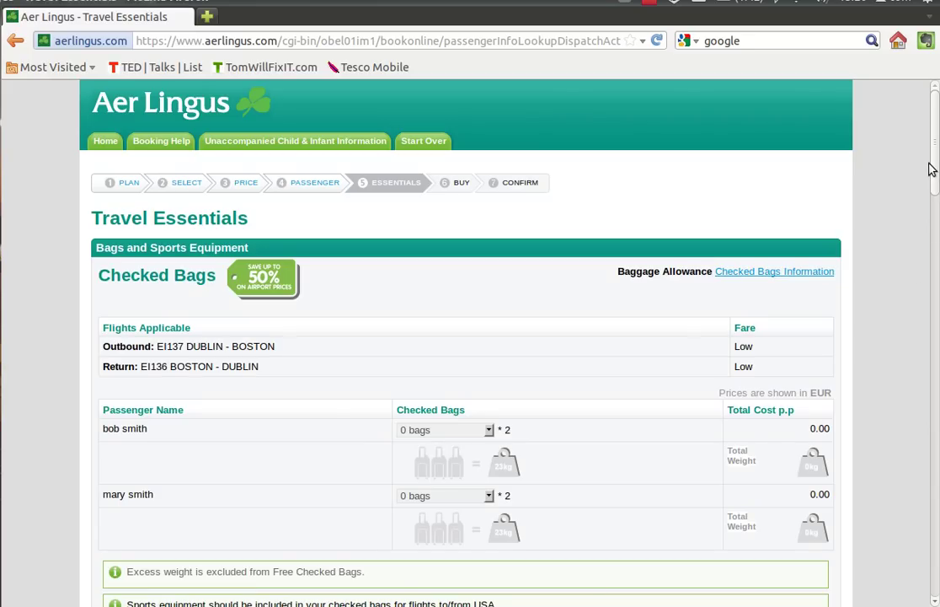
- Choose '2 bags + 50 EUR' in both passengers' Checked Bags dropdowns, totalling 200.00 EUR
left_click_drag(933, 166, 933, 196)
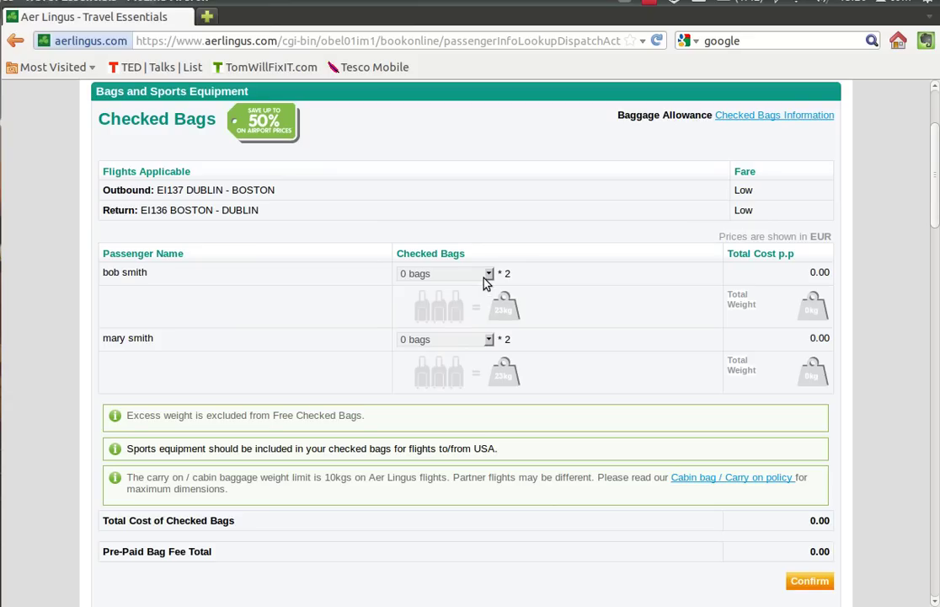
left_click(487, 274)
left_click(468, 311)
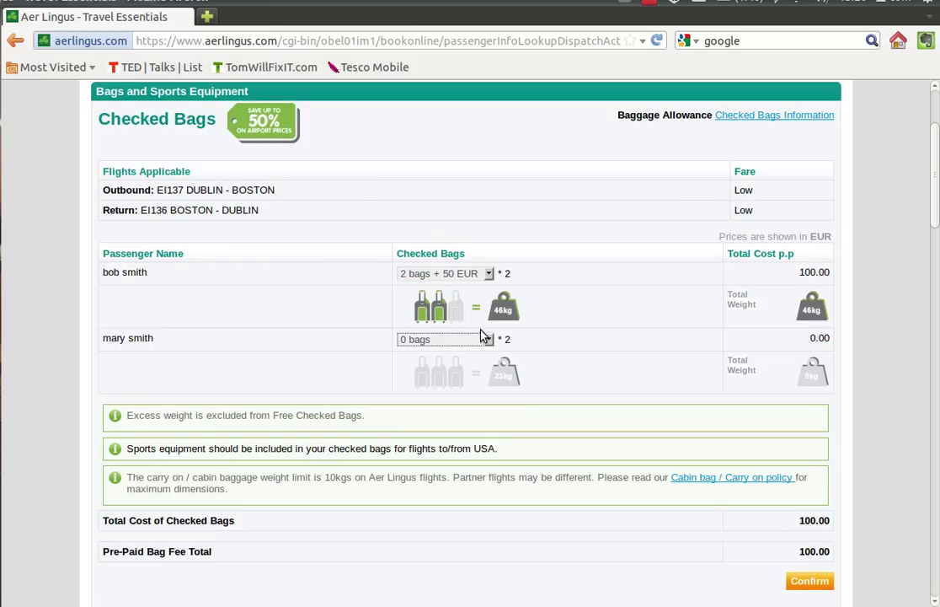
left_click(489, 340)
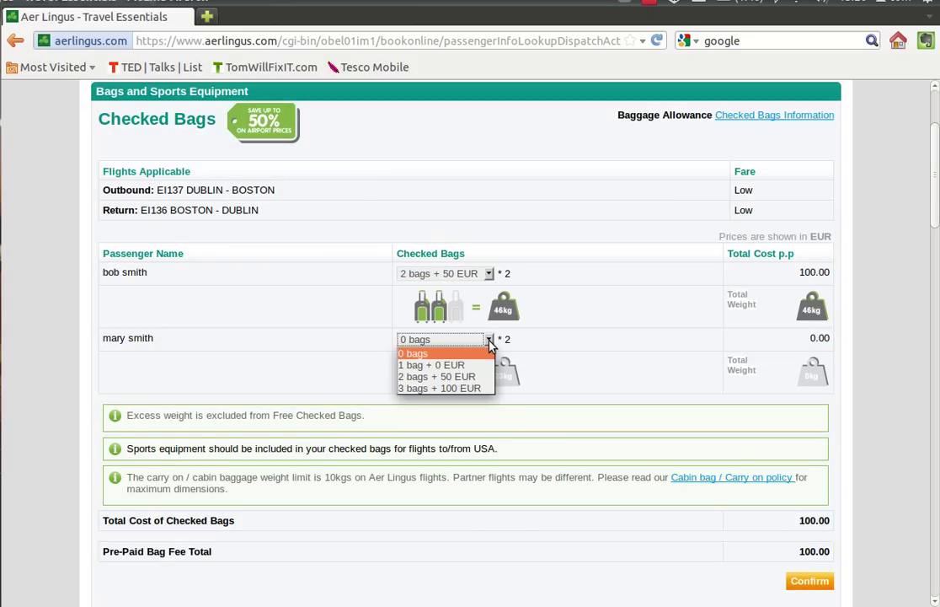
left_click(463, 377)
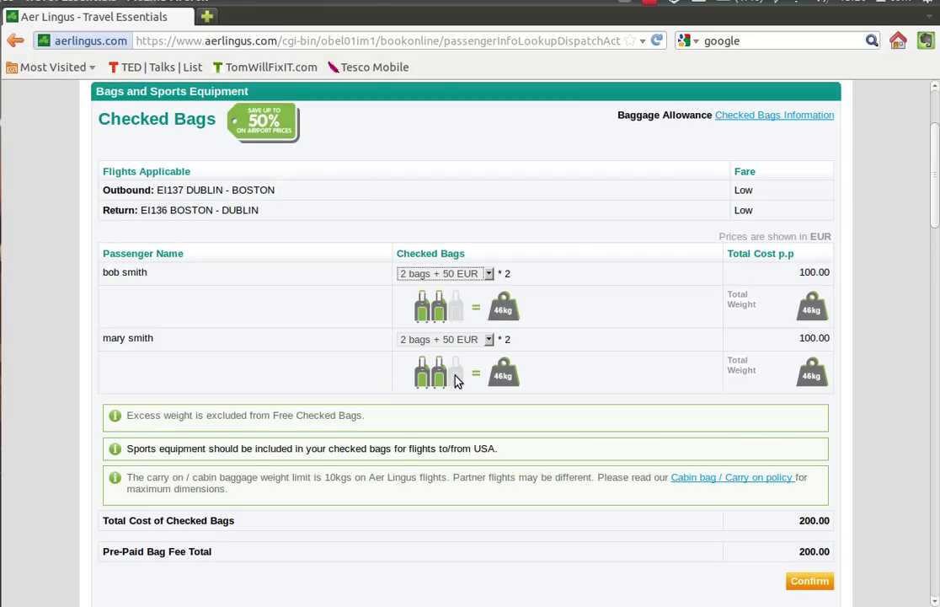
left_click_drag(935, 208, 937, 315)
- Confirm the two-bag selection under Checked Bags and submit the Travel Essentials page with Continue >>
scroll(927, 304, "up", 5)
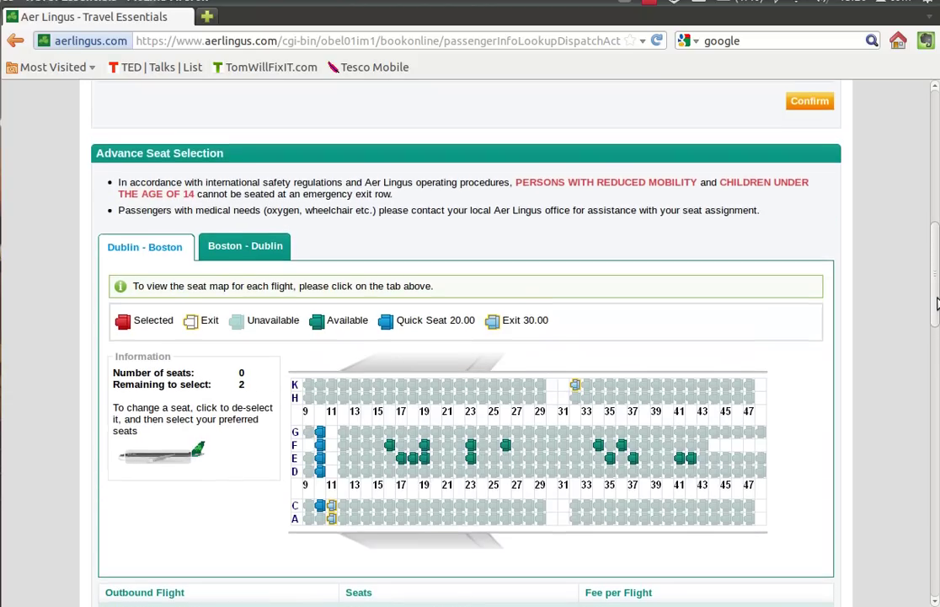
left_click_drag(227, 316, 89, 322)
left_click_drag(935, 284, 935, 338)
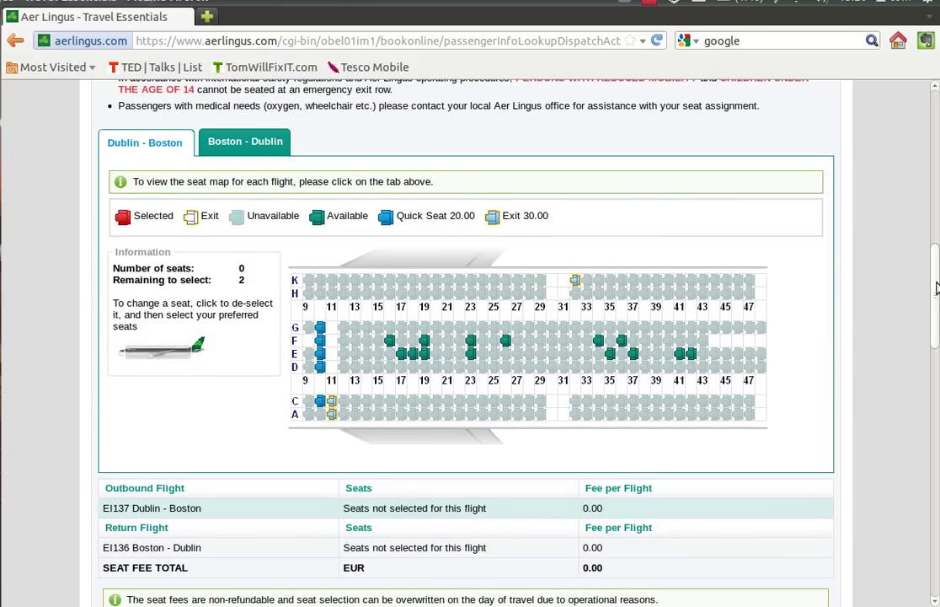
left_click_drag(935, 288, 937, 339)
left_click(811, 375)
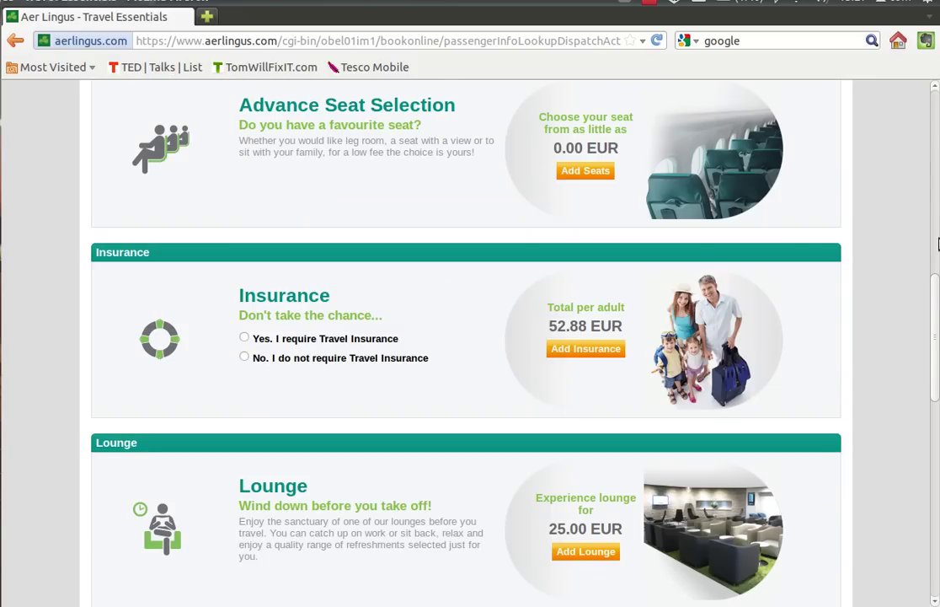
left_click_drag(935, 284, 937, 461)
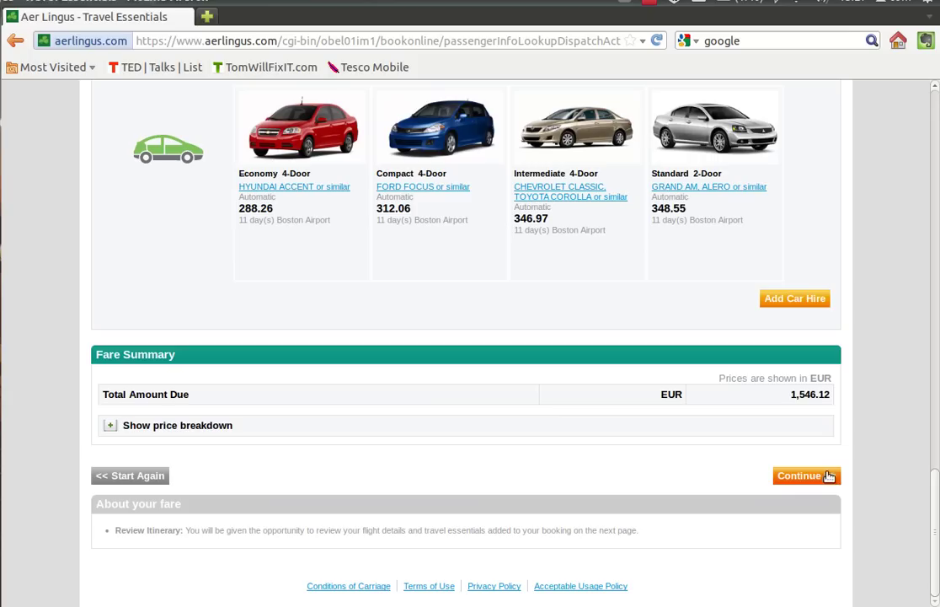
left_click(799, 478)
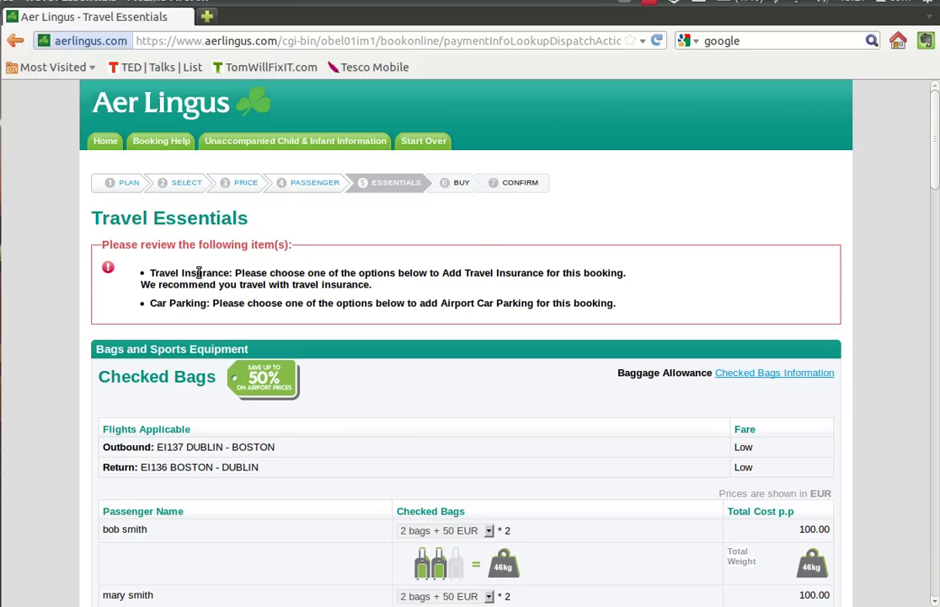
- Select 'No. I do not require Travel Insurance' and resubmit the Travel Essentials page
scroll(935, 183, "down", 1)
left_click_drag(935, 183, 935, 214)
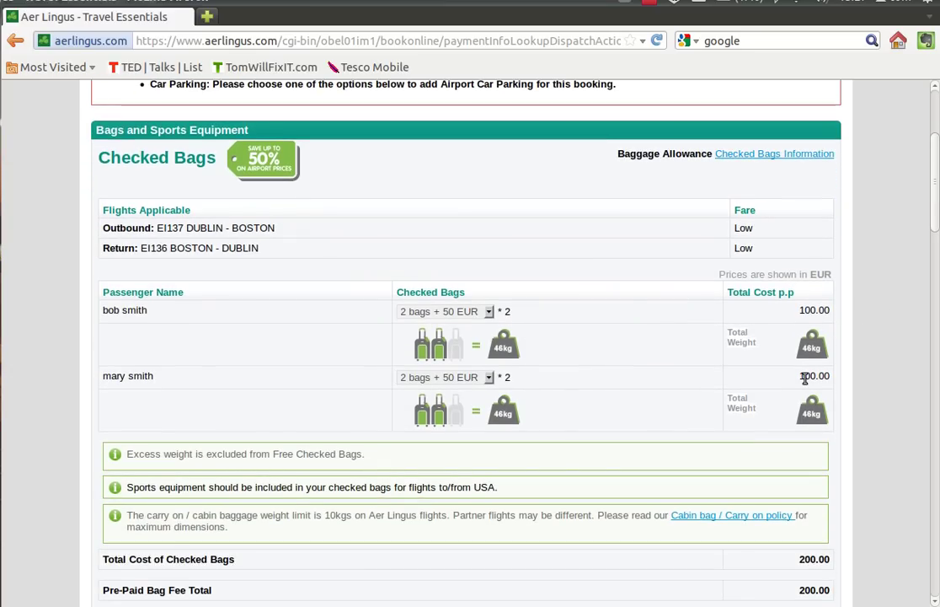
left_click_drag(935, 211, 938, 422)
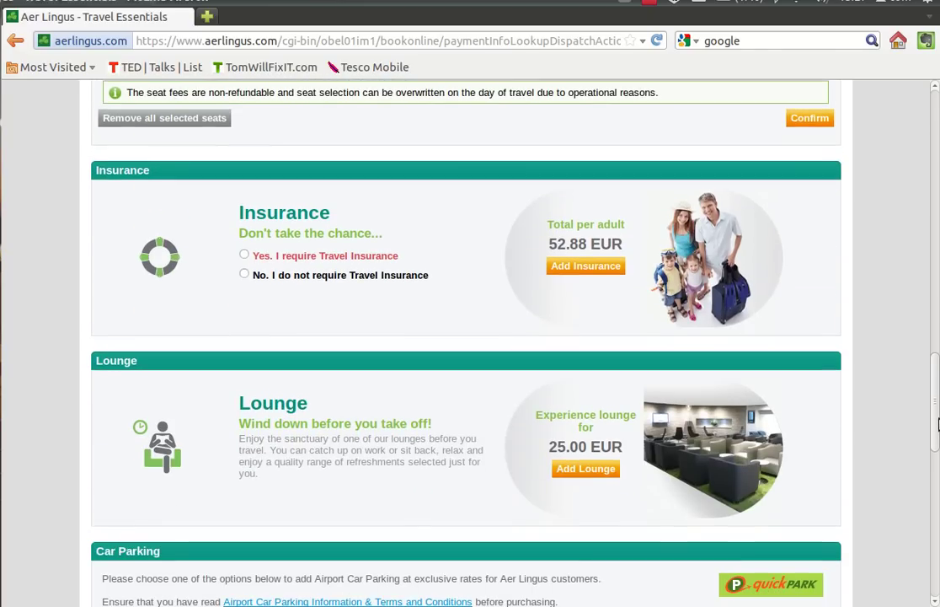
left_click(244, 276)
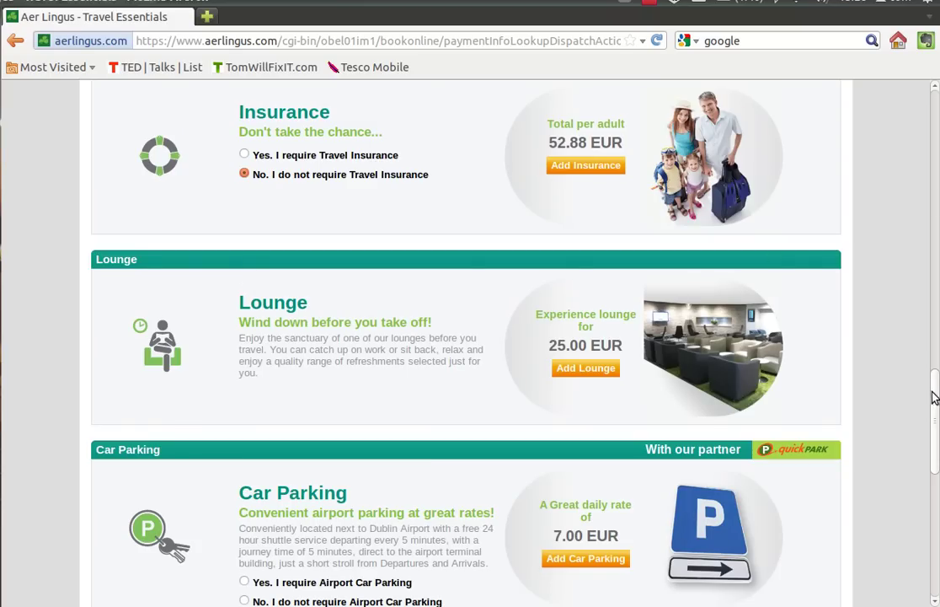
left_click_drag(937, 400, 937, 524)
left_click(815, 478)
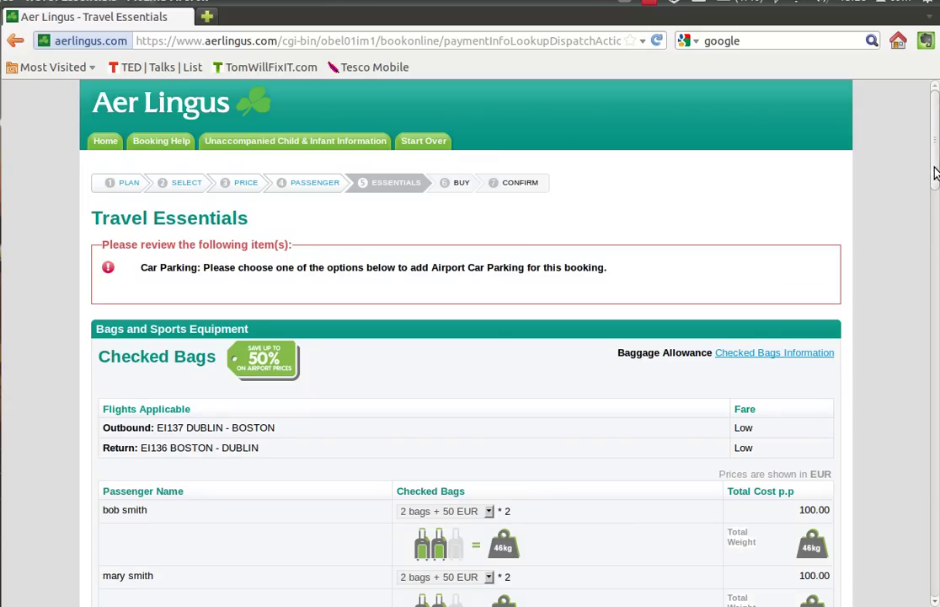
- Select 'No. I do not require Airport Car Parking' and continue to the Purchase page
scroll(935, 189, "down", 2)
scroll(934, 189, "down", 1)
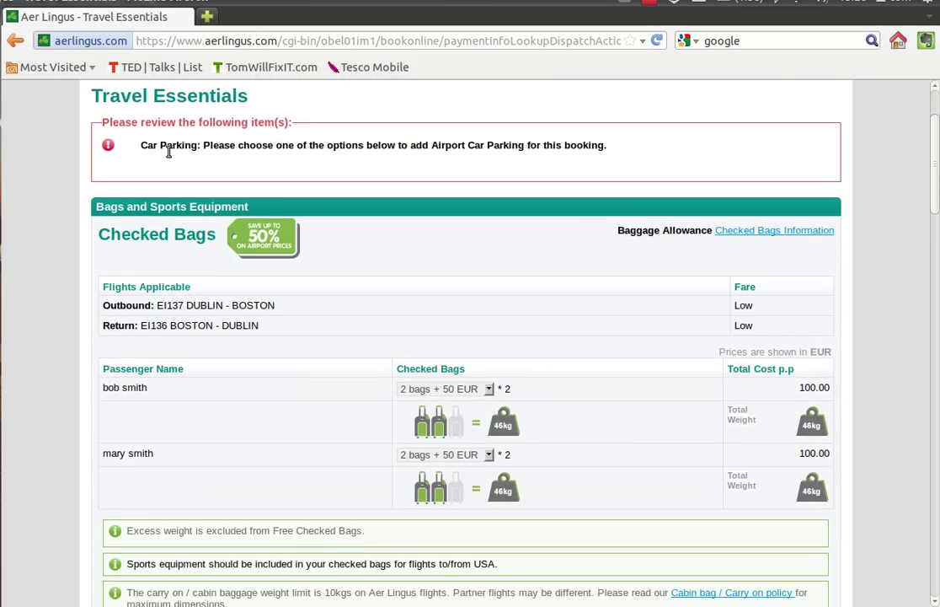
left_click_drag(141, 145, 663, 128)
triple_click(635, 148)
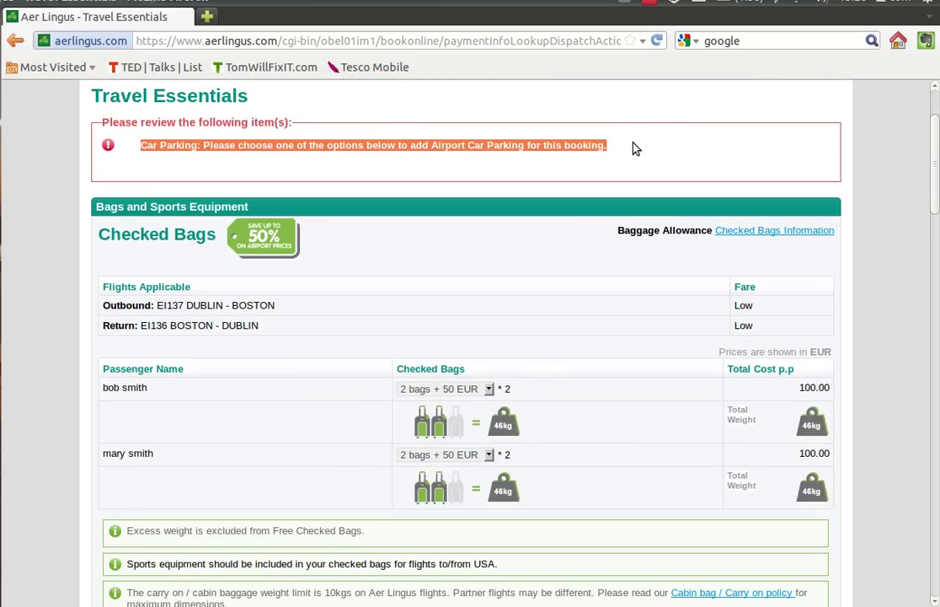
scroll(938, 273, "down", 10)
scroll(938, 272, "down", 20)
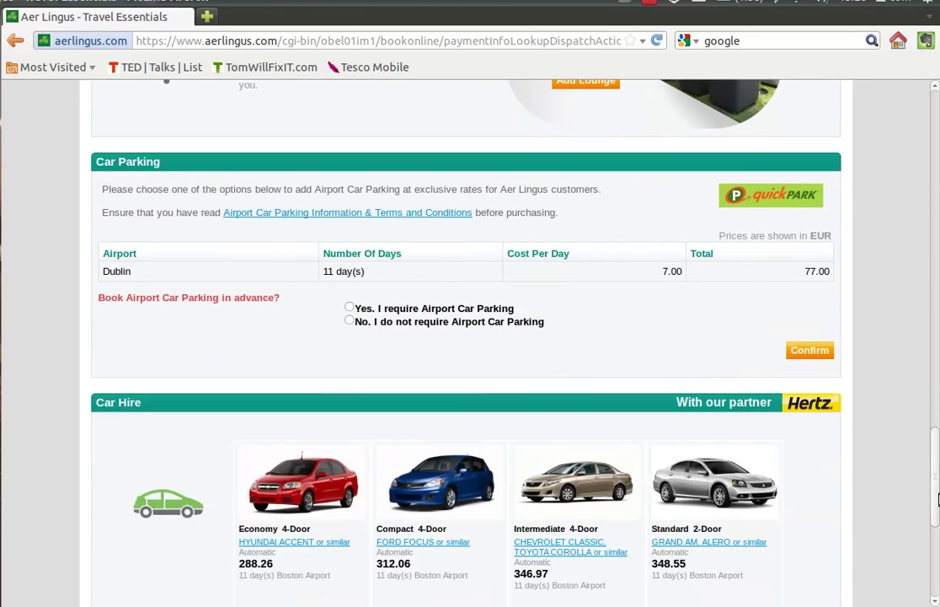
left_click(348, 321)
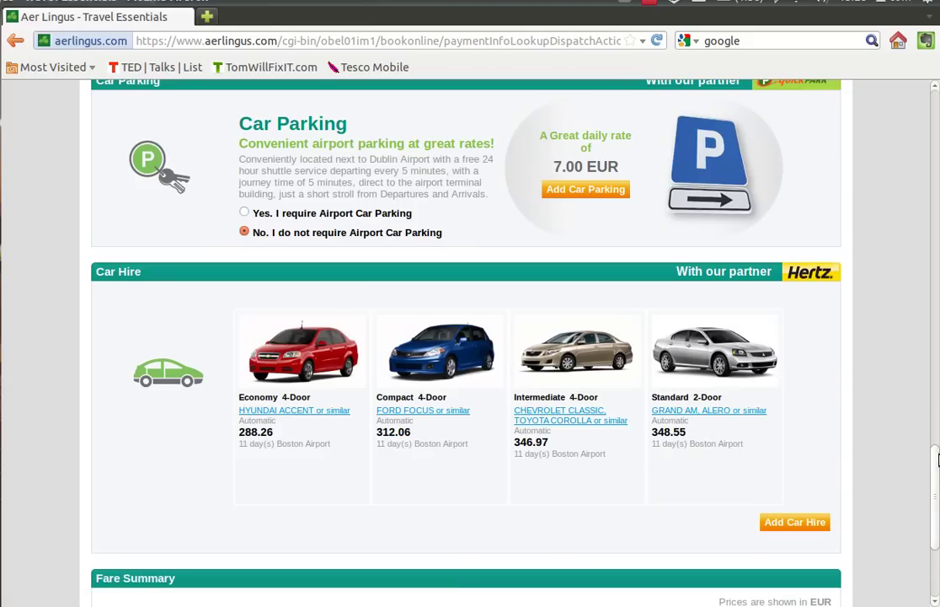
scroll(938, 546, "down", 5)
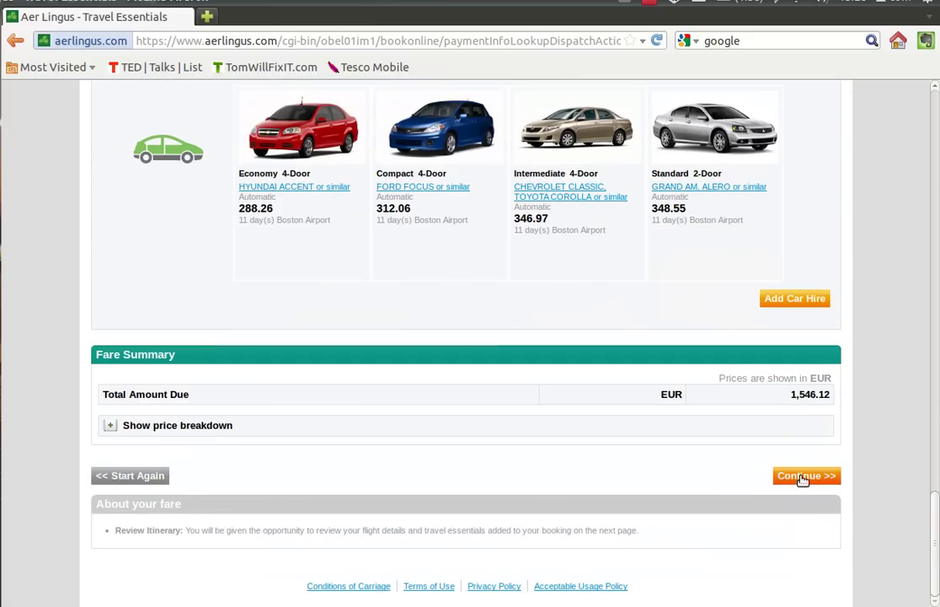
left_click(803, 477)
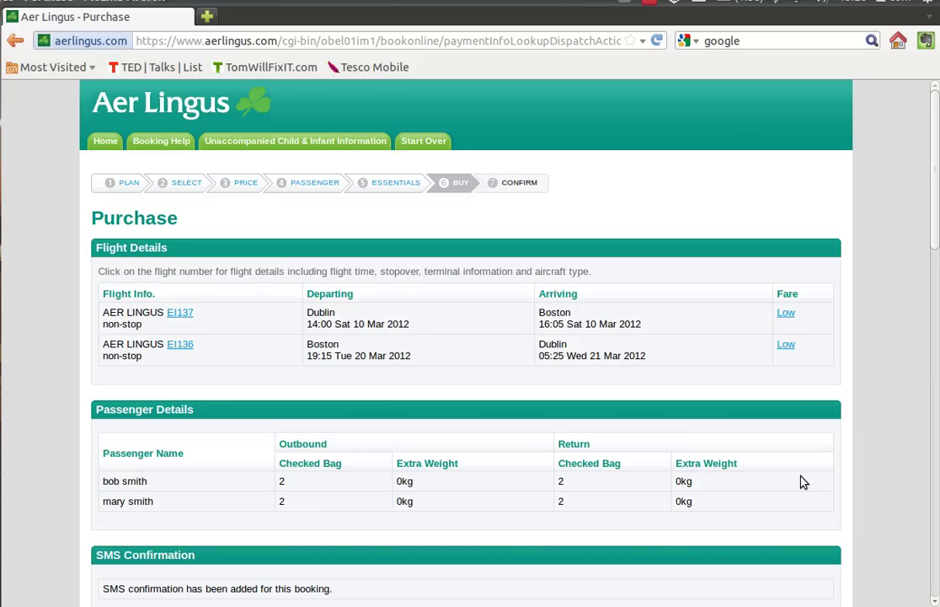
double_click(559, 482)
left_click_drag(936, 219, 938, 310)
left_click_drag(337, 311, 97, 323)
left_click_drag(936, 262, 938, 345)
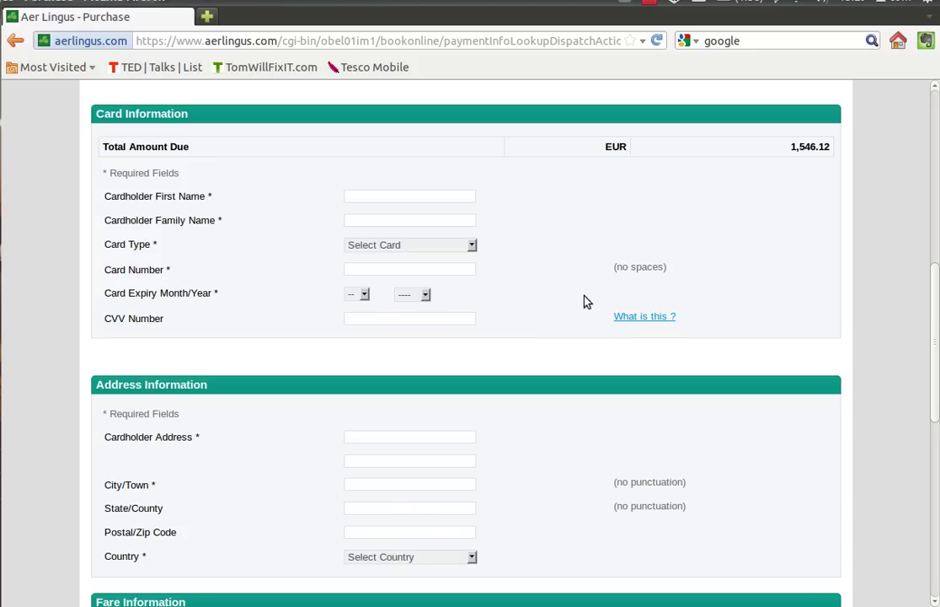
- Enter the cardholder's first and family names, choose Visa Card, and type the card number
left_click(383, 197)
type("bob")
key("Tab")
type("smith")
left_click(424, 246)
left_click(386, 278)
left_click(365, 271)
type("2345 2345 2345 2345")
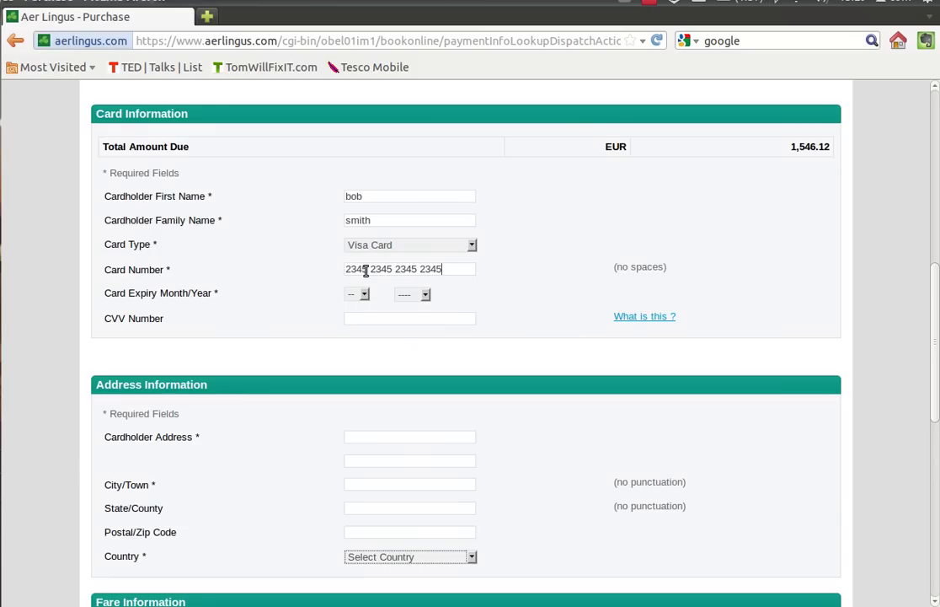
left_click(365, 295)
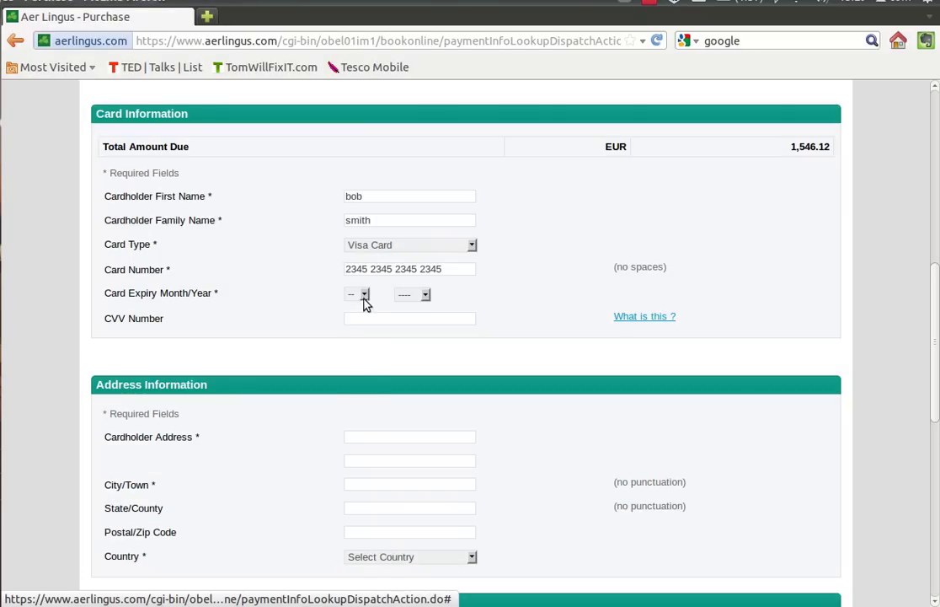
- Pick the card's expiry month and year, enter the CVV, and begin the cardholder street address
left_click(365, 296)
left_click(357, 367)
left_click(426, 295)
left_click(409, 366)
left_click(371, 318)
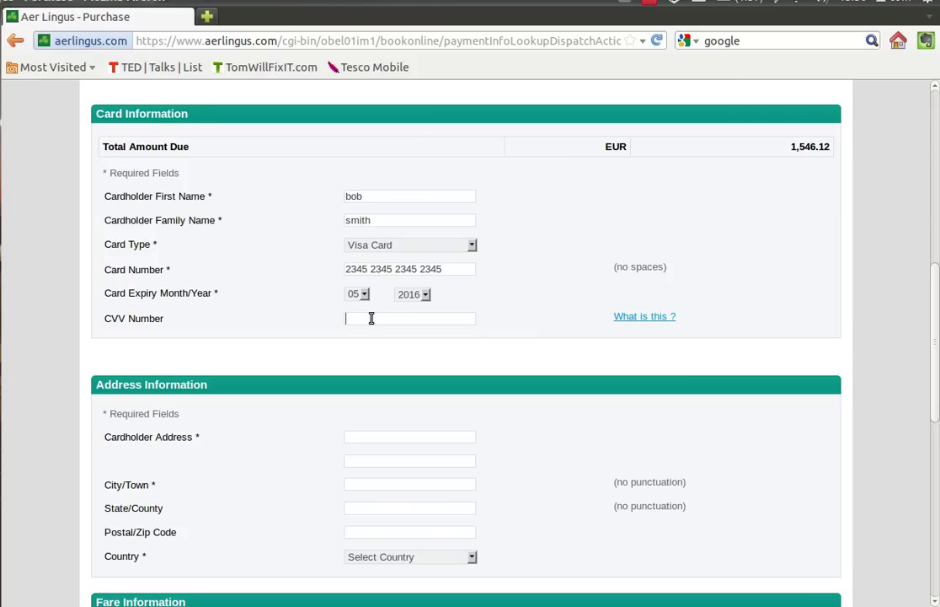
mouse_move(938, 280)
left_mouse_down()
mouse_move(938, 356)
mouse_move(937, 298)
left_mouse_up()
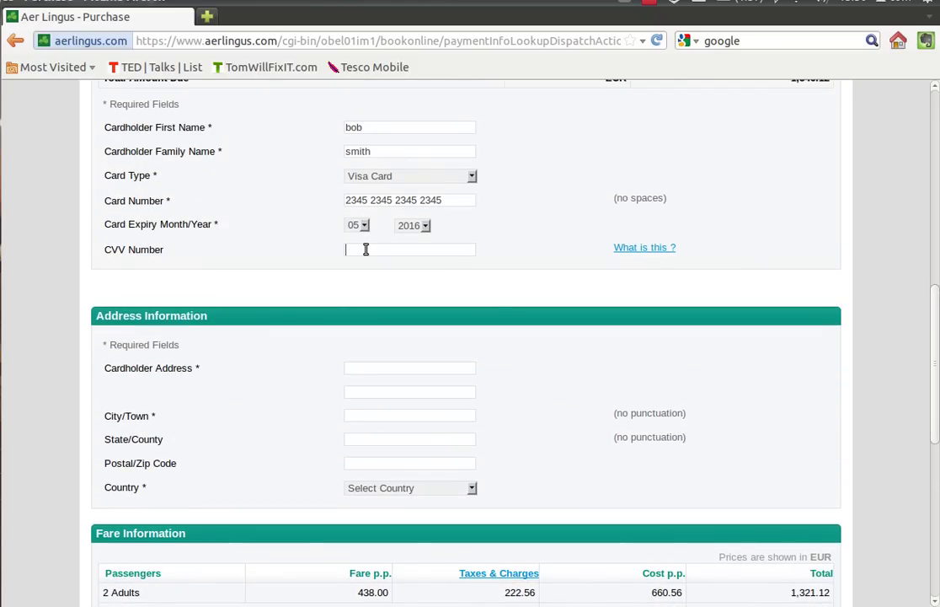
type("234")
left_click_drag(936, 342, 759, 368)
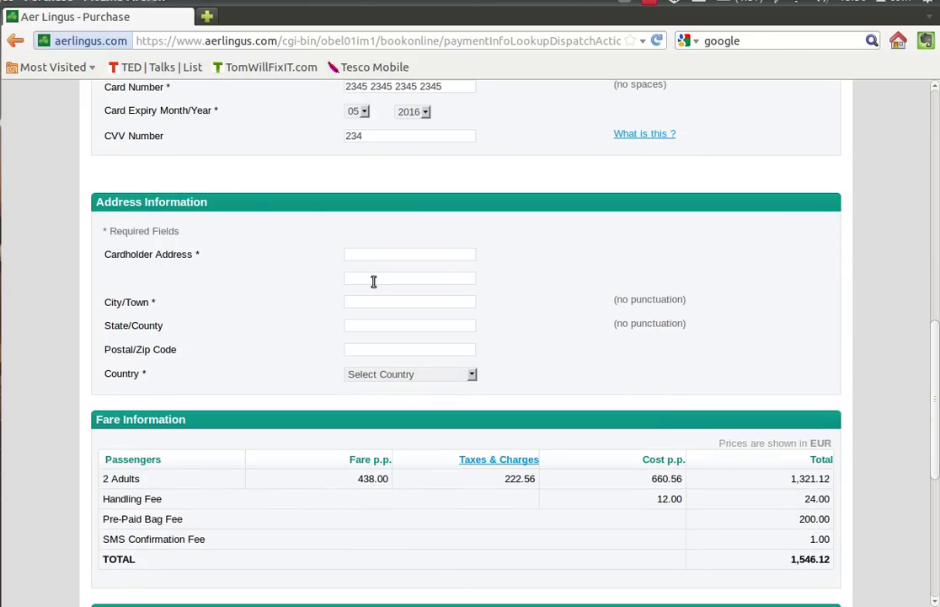
left_click(359, 254)
type("12")
type(" tomwill")
type("fic")
type("it st")
- Add a comma after the house number in the cardholder address and fill in the city/town
left_click(359, 254)
type(",")
left_click(391, 297)
type("tom town")
- Set the country to Ireland and scroll down to review the EUR 1,546.12 total
left_click(472, 374)
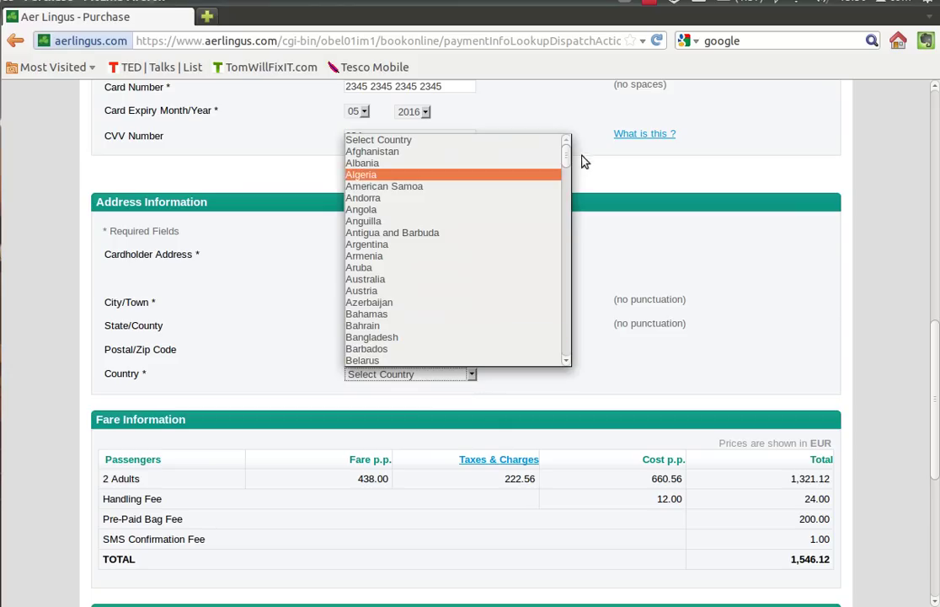
type("i")
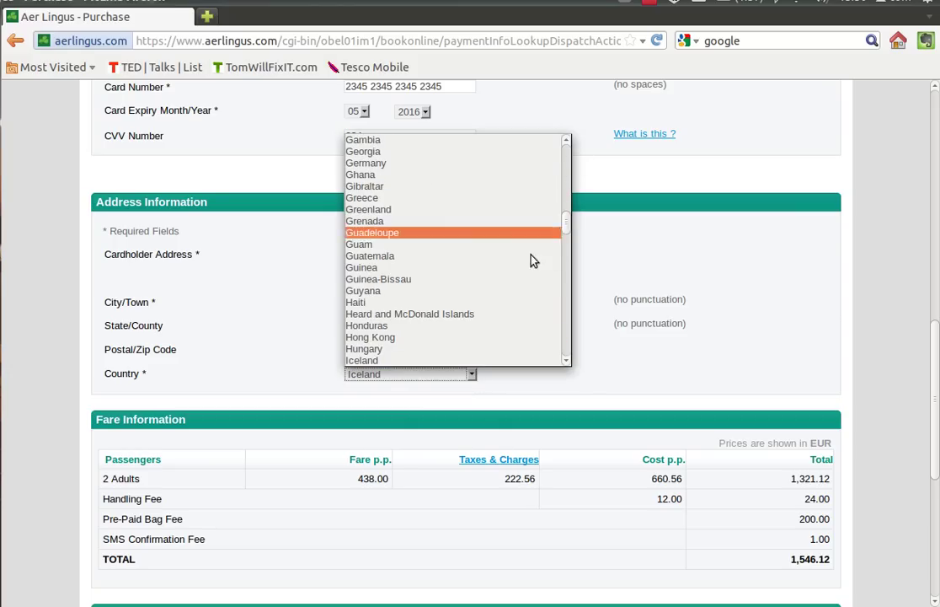
left_click(566, 361)
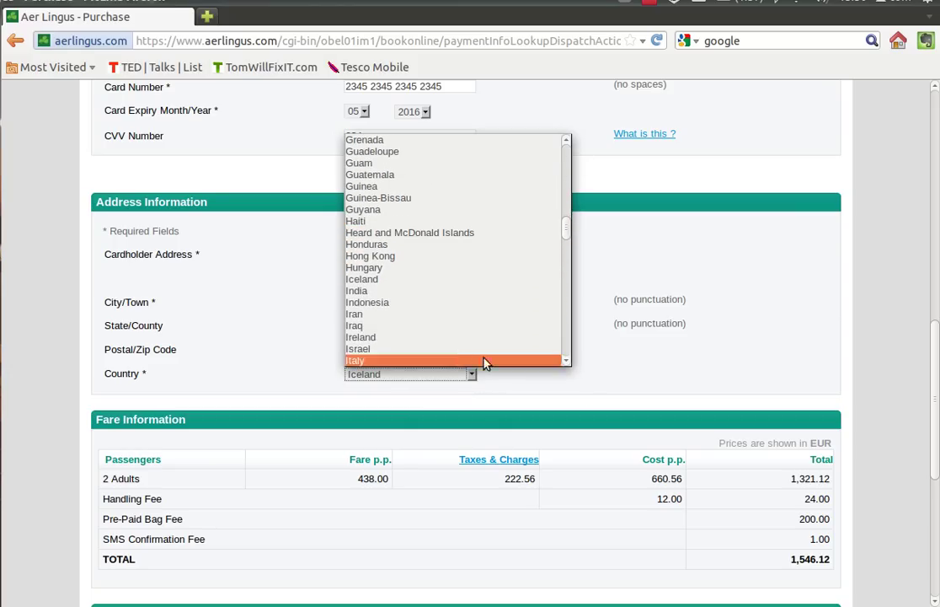
left_click(461, 357)
scroll(937, 324, "down", 5)
left_click_drag(793, 352, 831, 356)
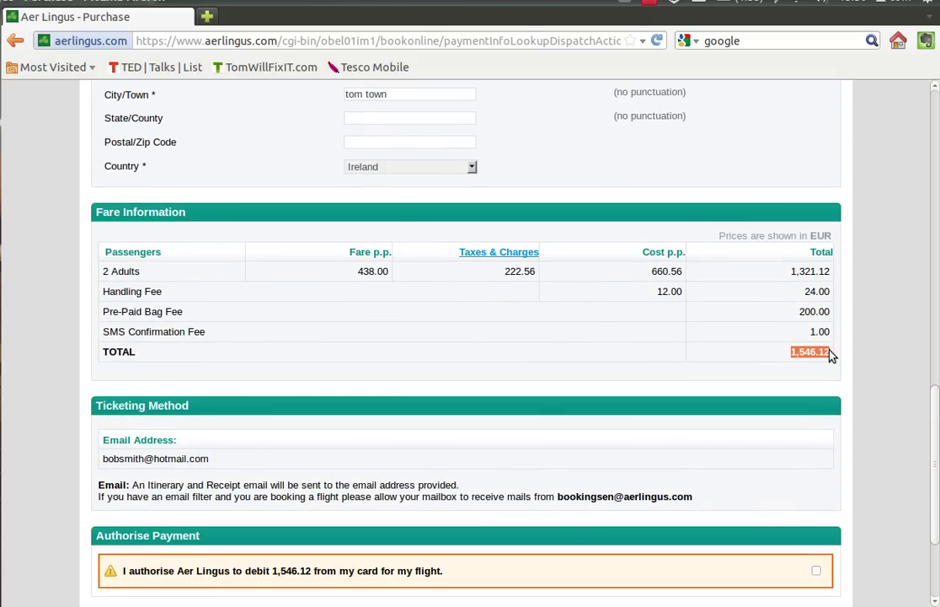
left_click(731, 351)
left_click_drag(936, 401, 935, 466)
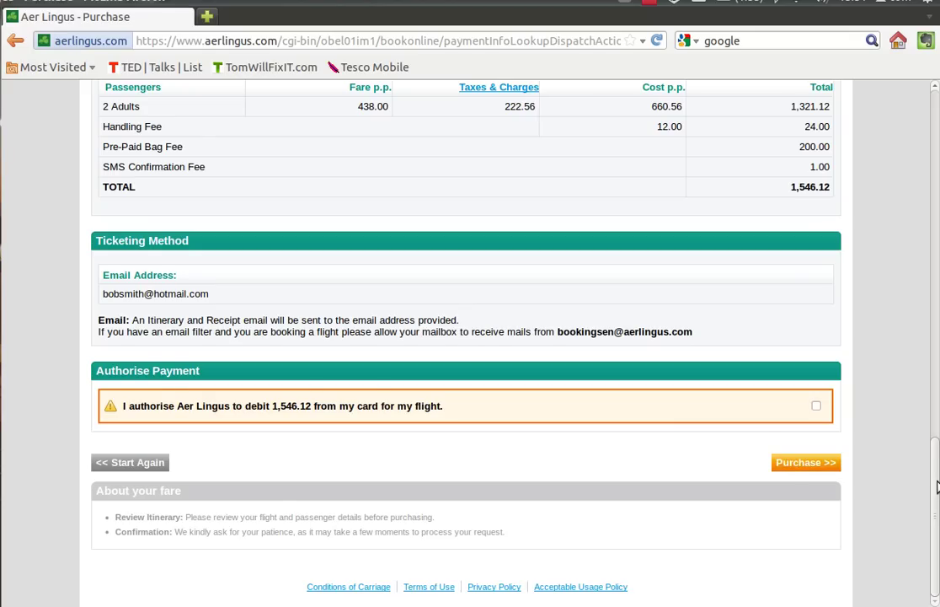
scroll(937, 471, "up", 1)
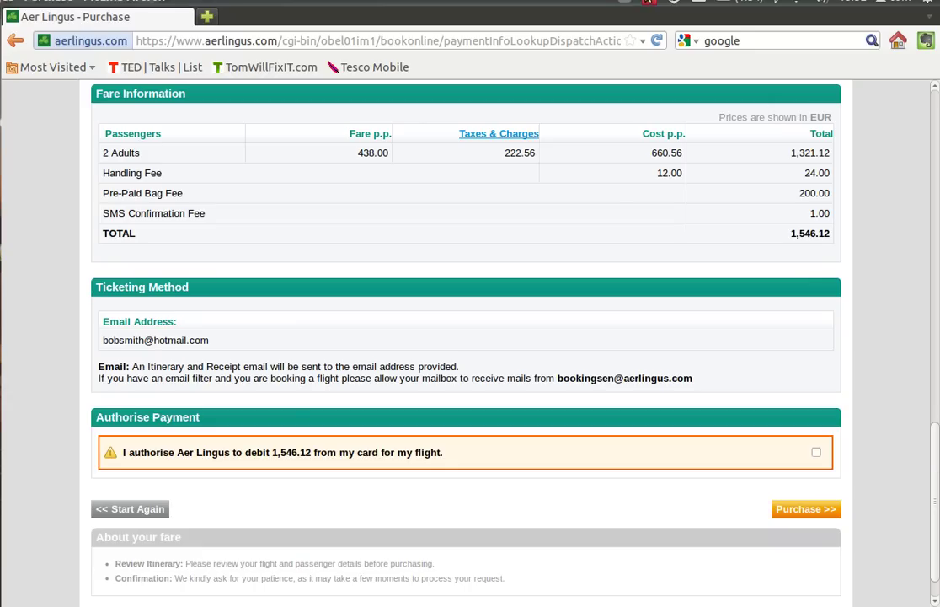
left_click(648, 3)
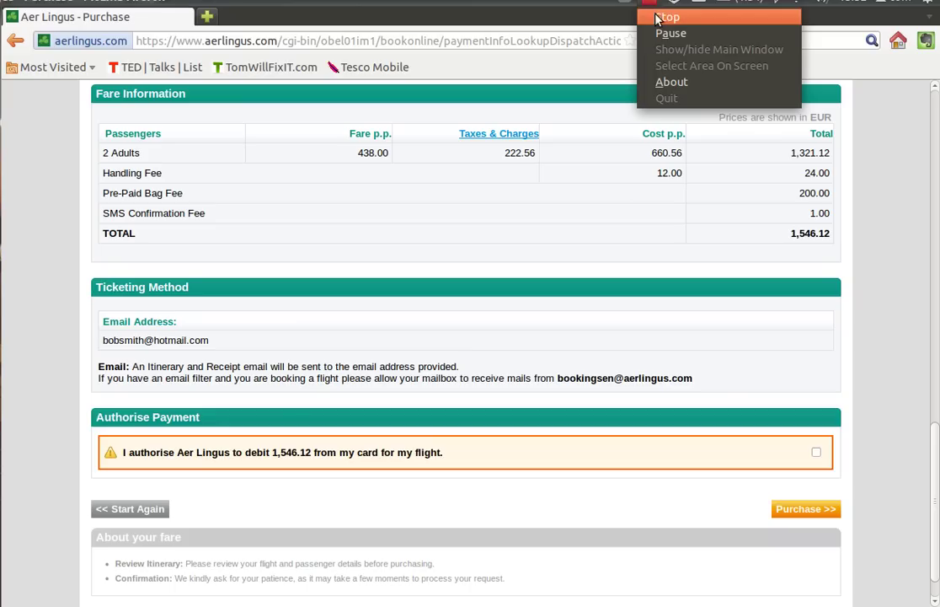